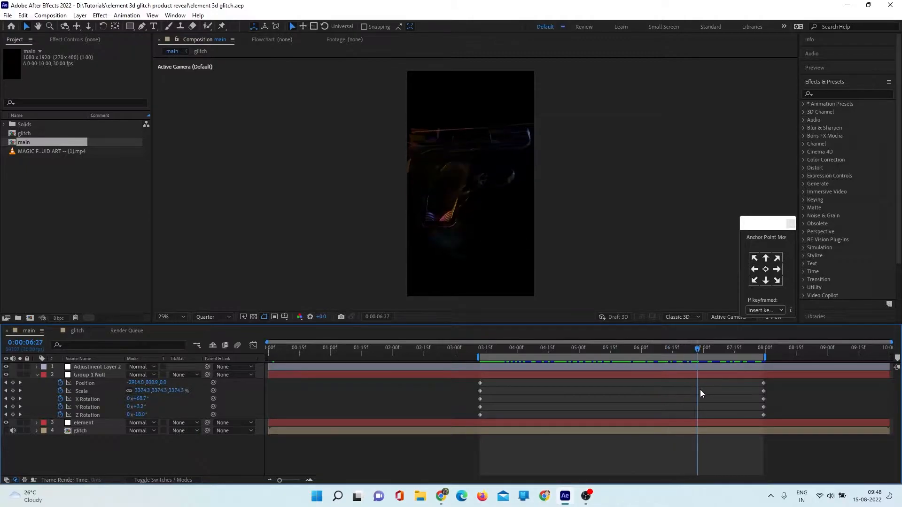
# - Create a new composition named glitch at 1080 x 1920 px, 30 fps and 10 seconds
pyautogui.moveTo(740, 393); pyautogui.dragTo(520, 410)
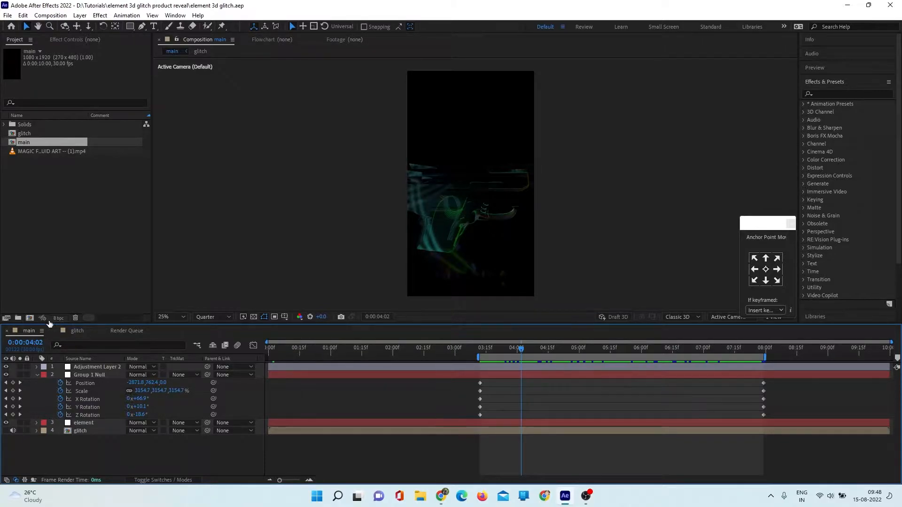
pyautogui.click(30, 318)
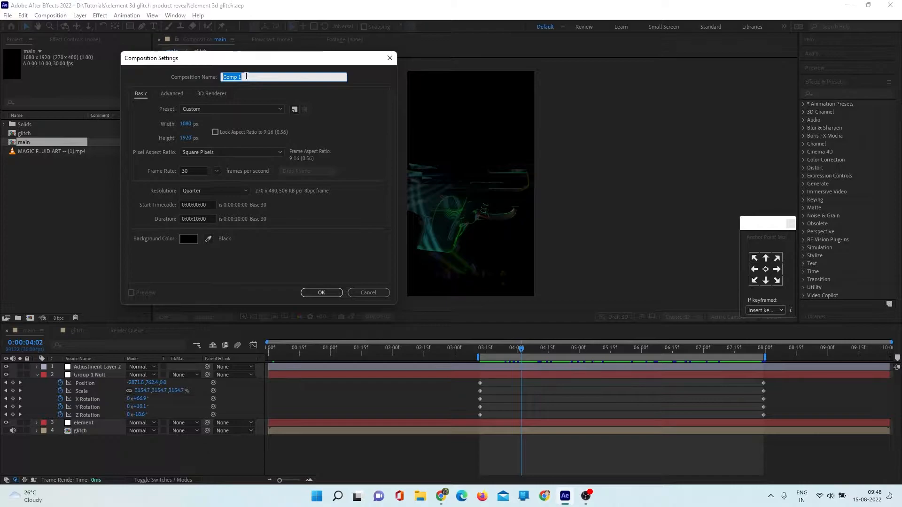
pyautogui.write('glitch')
pyautogui.click(310, 296)
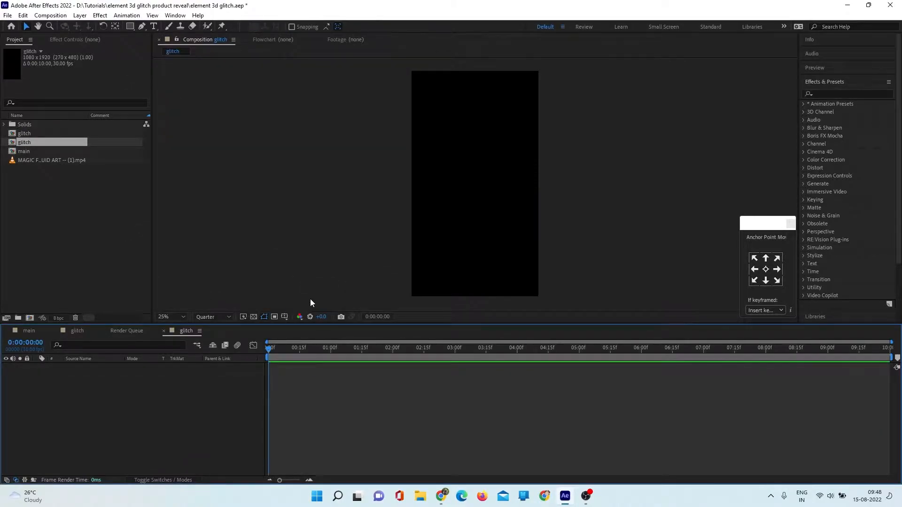
# - Set the Pen tool's fill to None and its stroke to a solid colour
pyautogui.click(142, 26)
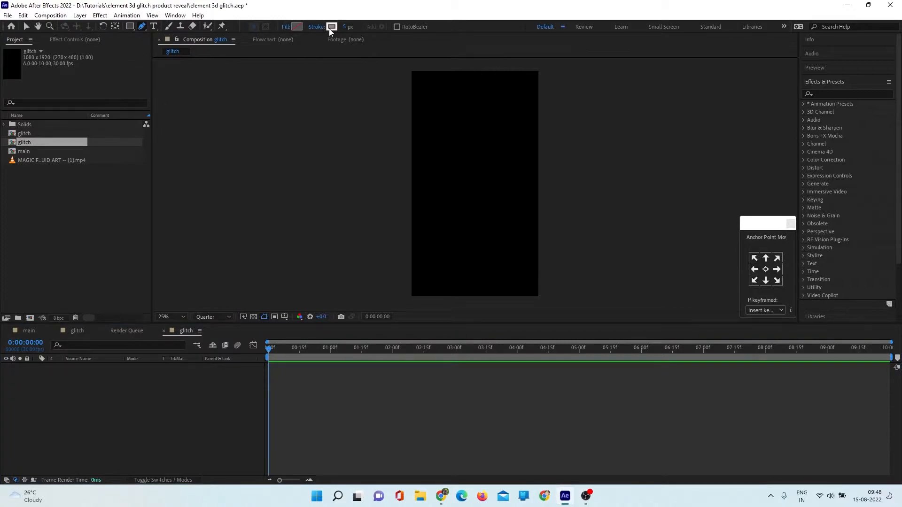
pyautogui.click(284, 27)
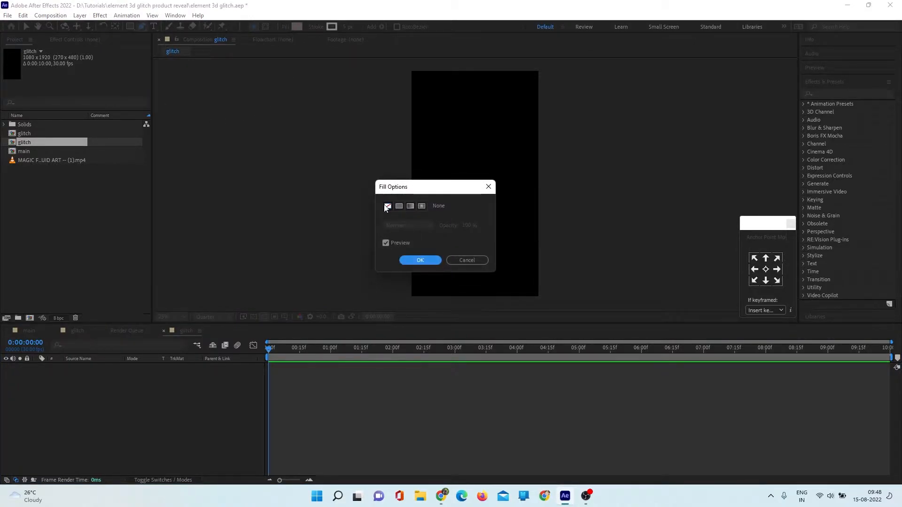
pyautogui.click(416, 260)
pyautogui.click(315, 27)
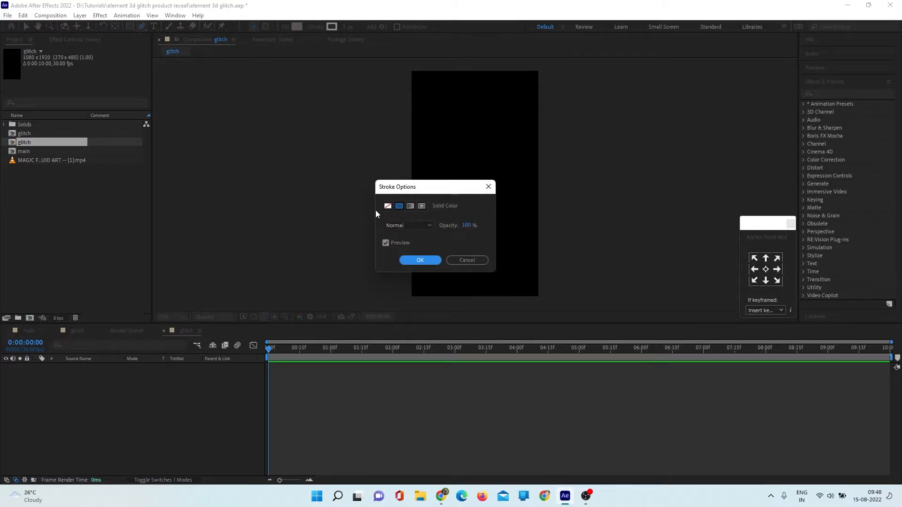
pyautogui.click(419, 261)
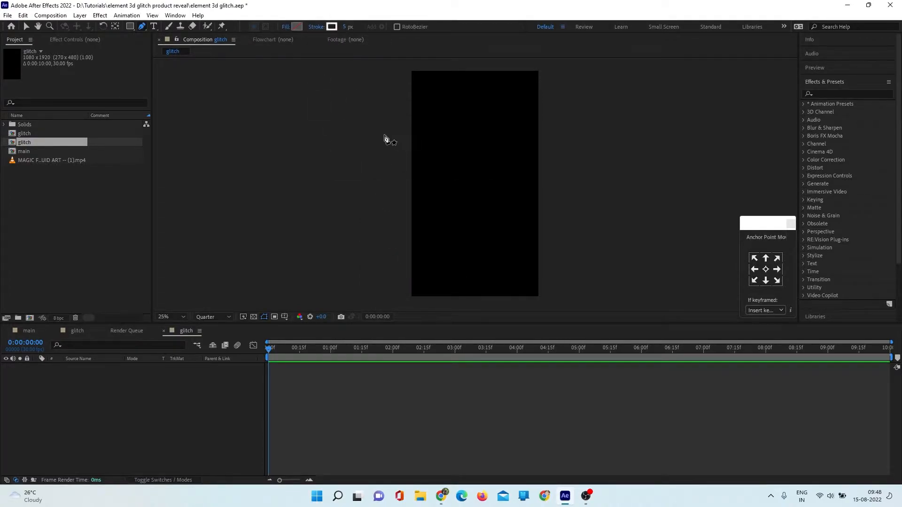
# - Draw two crossing diagonal lines that extend past both sides of the frame, each on its own shape layer
pyautogui.click(398, 296)
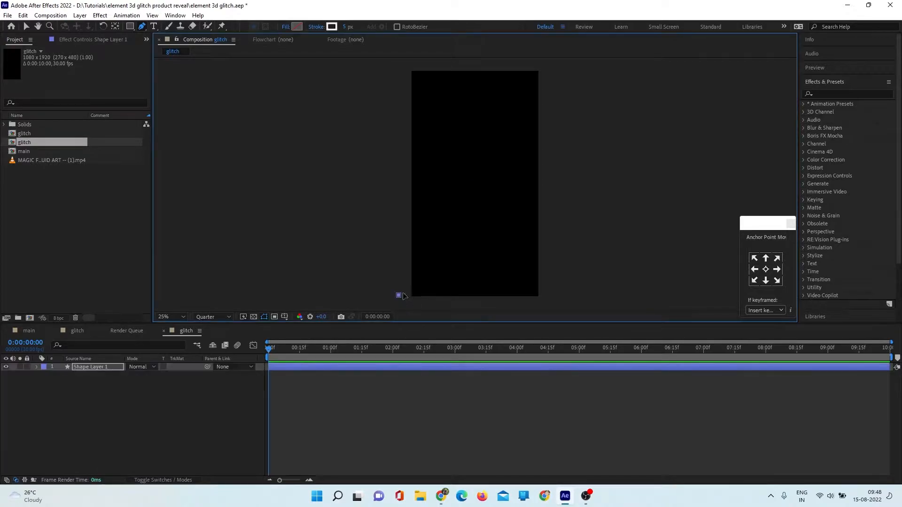
pyautogui.click(573, 173)
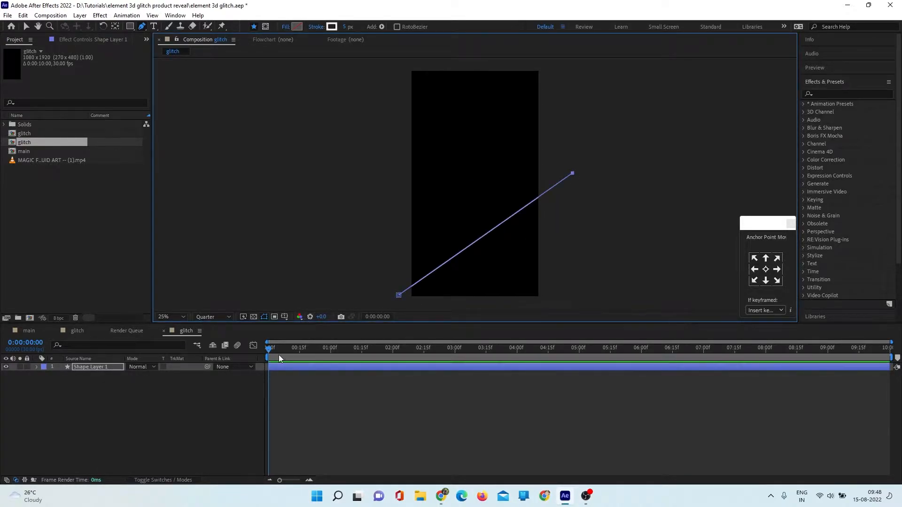
pyautogui.click(26, 26)
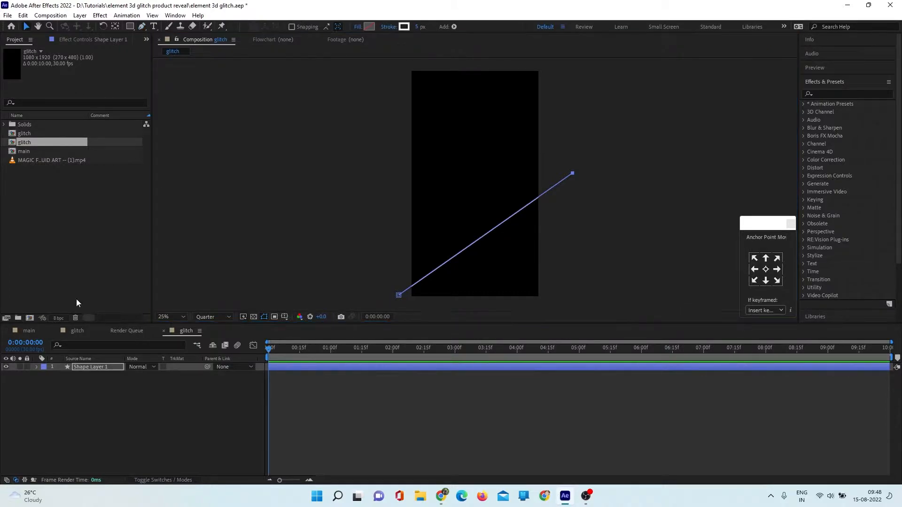
pyautogui.press('g')
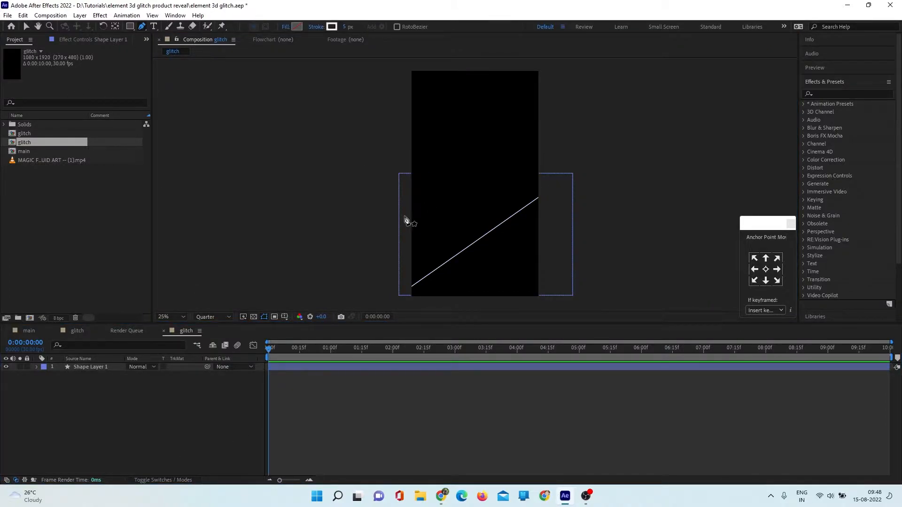
pyautogui.click(387, 149)
pyautogui.click(591, 293)
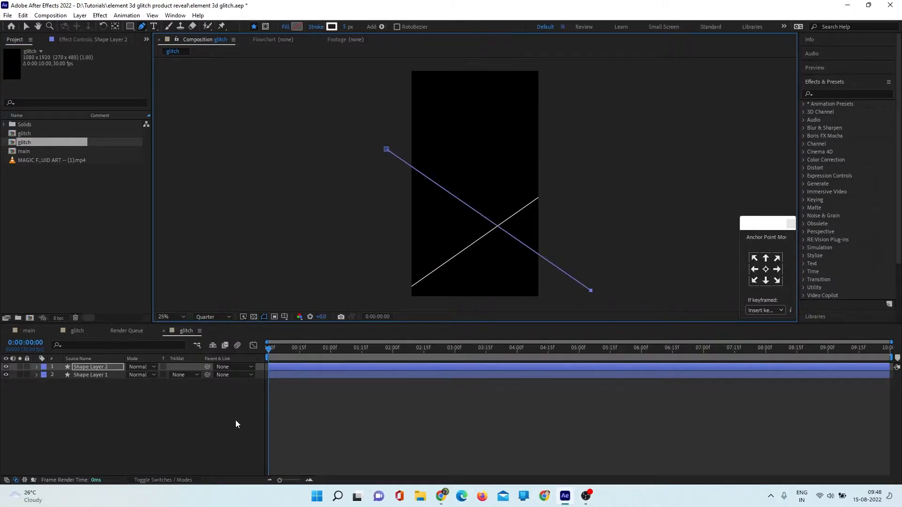
pyautogui.click(27, 26)
# - Draw a vertical line on a third shape layer near the frame's right edge, spanning its full height
pyautogui.press('g')
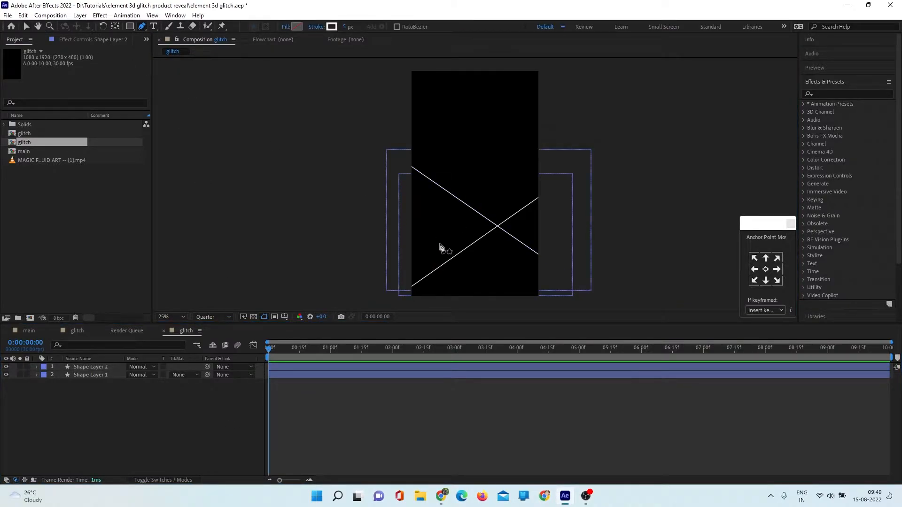
pyautogui.click(518, 68)
pyautogui.click(518, 300)
pyautogui.press('v')
# - Solo Shape Layer 1 and keyframe its position from about 4, -60 at the start to about 1216, 2044 at the end
pyautogui.click(95, 383)
pyautogui.click(20, 382)
pyautogui.click(72, 416)
pyautogui.click(89, 382)
pyautogui.press('p')
pyautogui.click(60, 391)
pyautogui.moveTo(486, 234); pyautogui.dragTo(412, 63)
pyautogui.moveTo(268, 350); pyautogui.dragTo(895, 366)
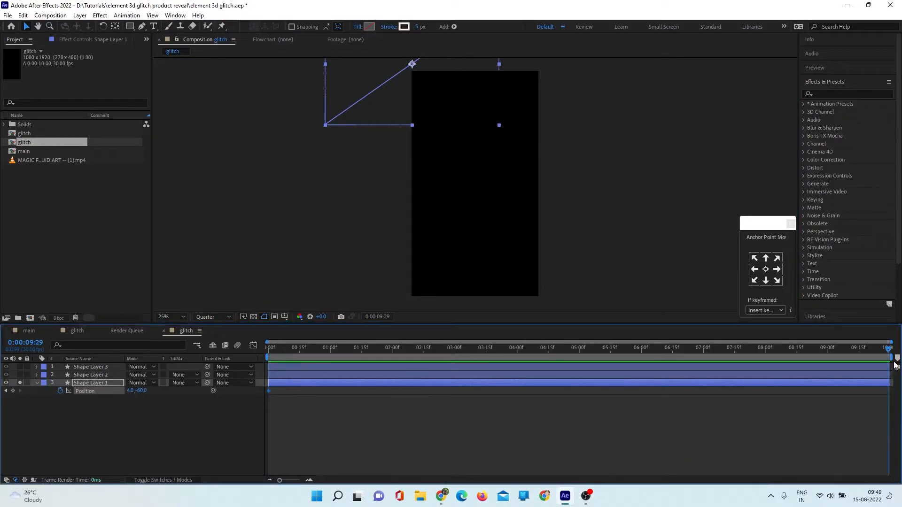
pyautogui.moveTo(412, 64); pyautogui.dragTo(555, 312)
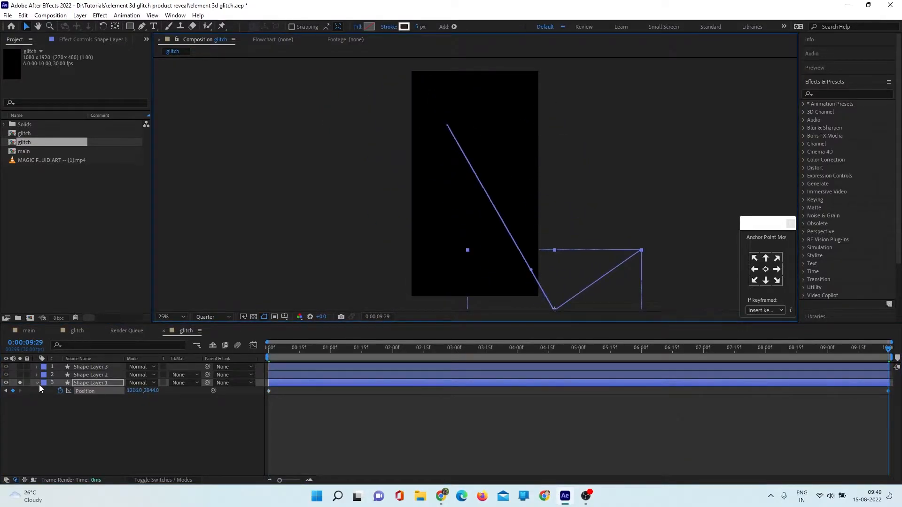
# - Keyframe Shape Layer 2's position from about 1254, 26 at the start to outside the lower-left corner of the frame at the end
pyautogui.click(85, 375)
pyautogui.press('p')
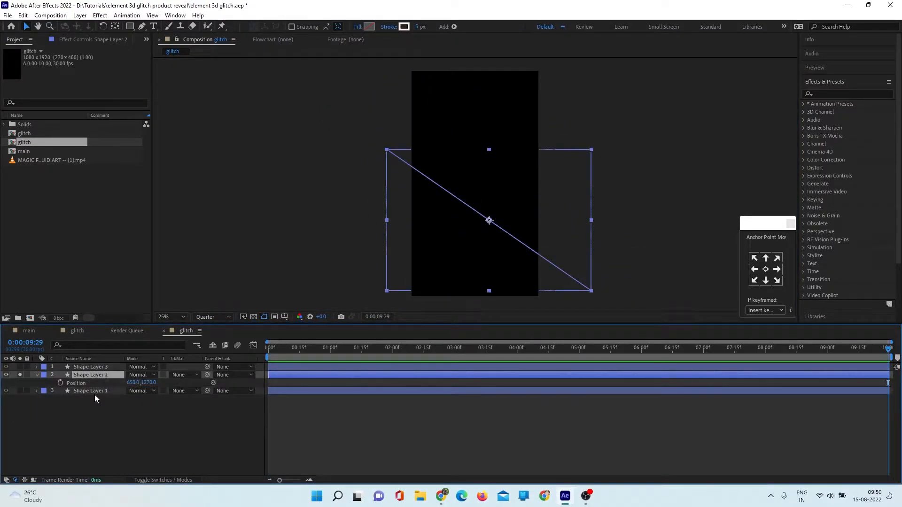
pyautogui.moveTo(489, 222); pyautogui.dragTo(560, 77)
pyautogui.click(60, 382)
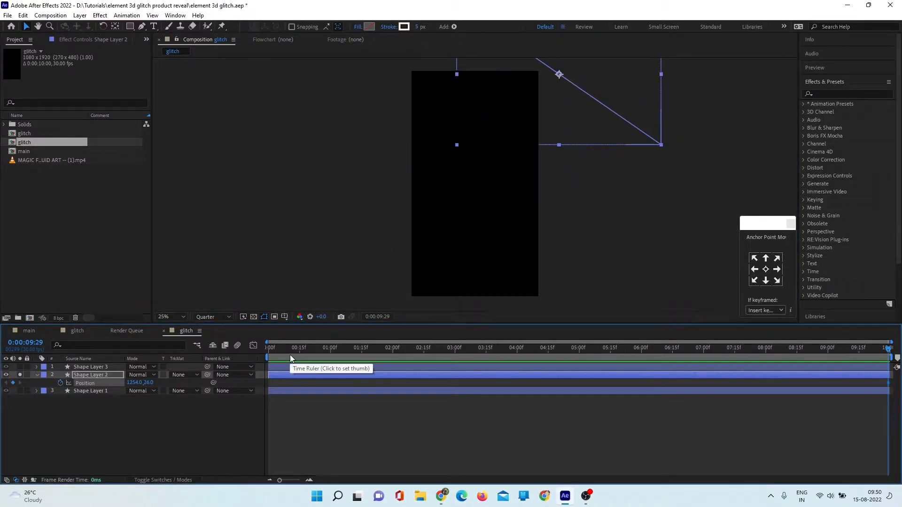
pyautogui.moveTo(887, 384); pyautogui.dragTo(271, 391)
pyautogui.moveTo(269, 352); pyautogui.dragTo(884, 373)
pyautogui.moveTo(559, 75); pyautogui.dragTo(404, 306)
pyautogui.moveTo(273, 349); pyautogui.dragTo(331, 349)
pyautogui.moveTo(305, 384); pyautogui.dragTo(259, 381)
pyautogui.press('p')
pyautogui.click(20, 375)
# - Keyframe Shape Layer 3's position from outside the frame's right edge at the start to outside its left edge at the end
pyautogui.click(78, 367)
pyautogui.click(20, 367)
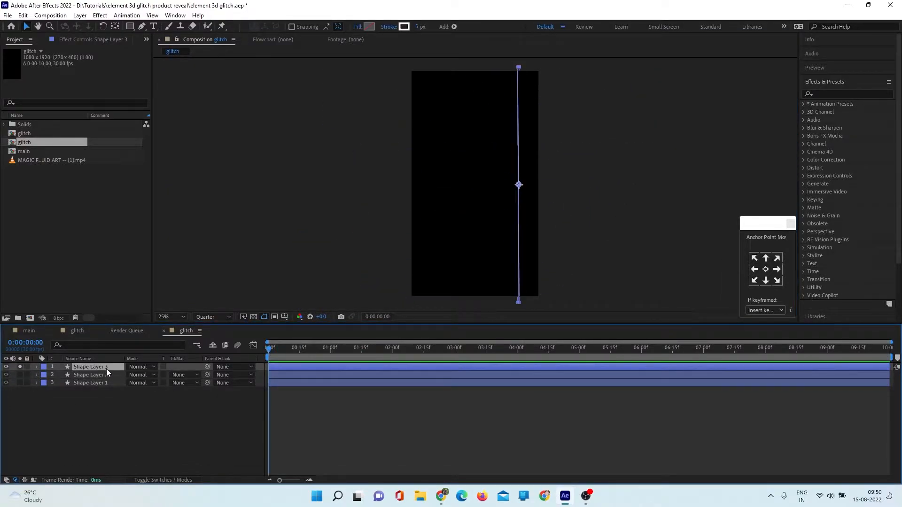
pyautogui.press('p')
pyautogui.moveTo(518, 187); pyautogui.dragTo(568, 187)
pyautogui.click(60, 375)
pyautogui.moveTo(270, 350); pyautogui.dragTo(893, 345)
pyautogui.moveTo(568, 187); pyautogui.dragTo(388, 193)
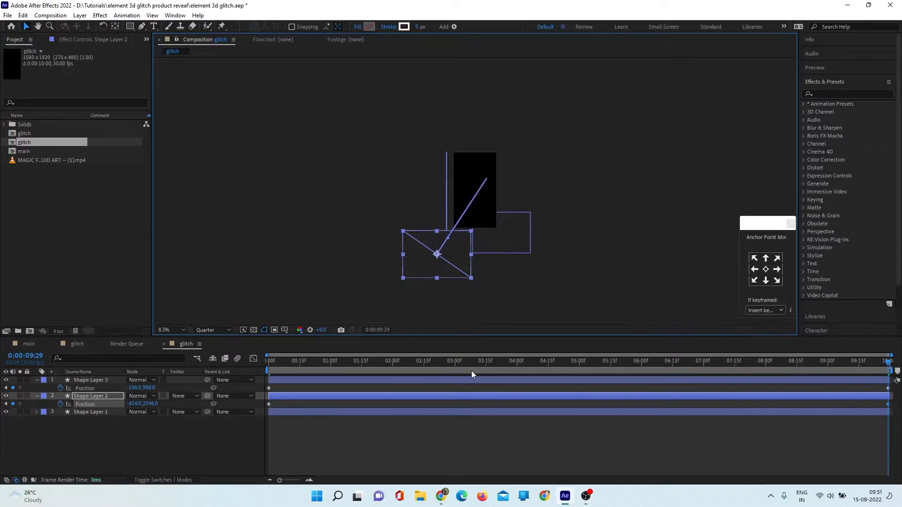
# - Enlarge the composition viewer, fit the frame inside it and review the motion of the three lines
pyautogui.moveTo(473, 362); pyautogui.dragTo(561, 370)
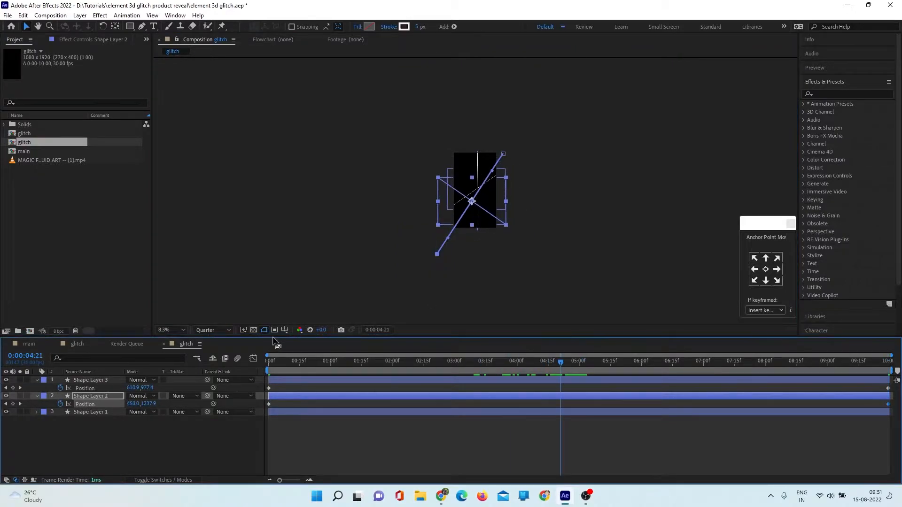
pyautogui.moveTo(277, 337); pyautogui.dragTo(263, 404)
pyautogui.click(172, 397)
pyautogui.click(182, 242)
pyautogui.click(247, 374)
pyautogui.moveTo(553, 429); pyautogui.dragTo(39, 447)
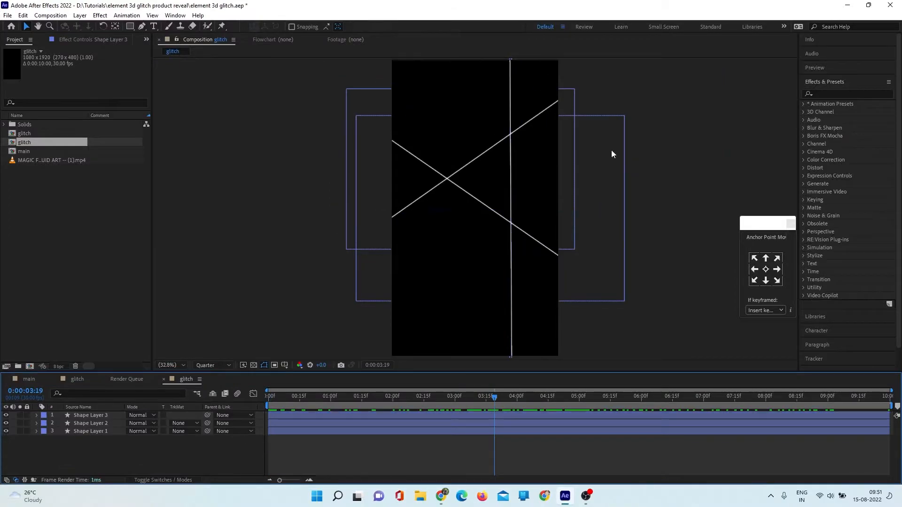
# - Add an adjustment layer above the shape layers and name it echo
pyautogui.rightClick(118, 444)
pyautogui.moveTo(185, 328)
pyautogui.click(294, 404)
pyautogui.press('Return')
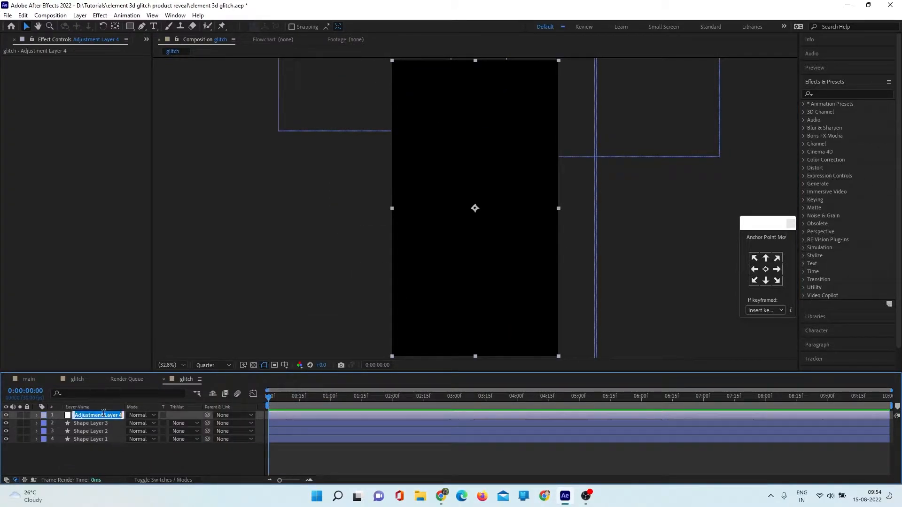
pyautogui.write('echo')
pyautogui.press('Return')
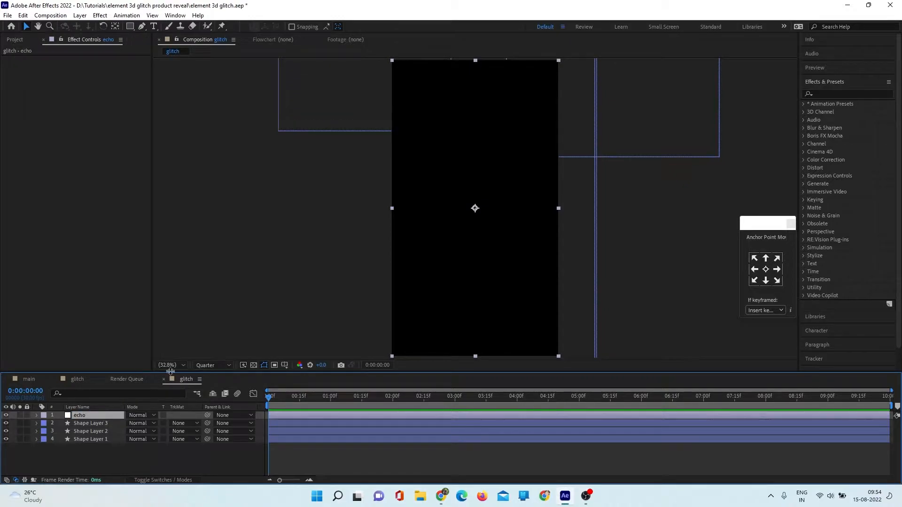
# - Find the Echo effect and apply it to the echo adjustment layer
pyautogui.click(857, 94)
pyautogui.write('echo')
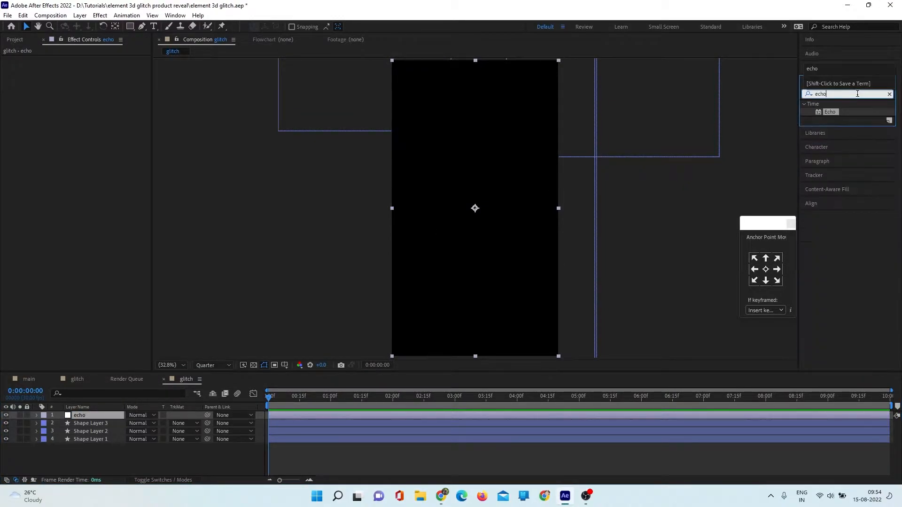
pyautogui.moveTo(835, 114); pyautogui.dragTo(409, 229)
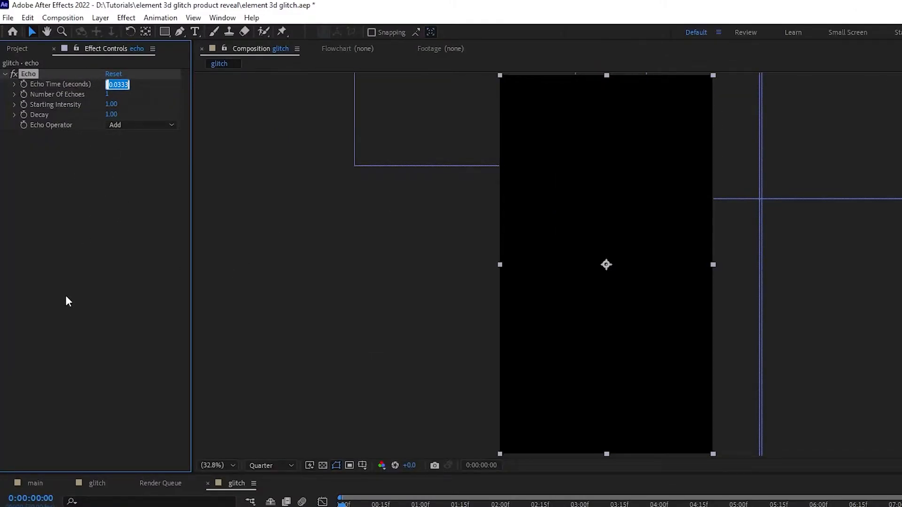
# - Set the Echo Time to 0.067 seconds and the Number Of Echoes to 5, and preview the trails
pyautogui.write('0.067')
pyautogui.press('Return')
pyautogui.click(106, 93)
pyautogui.write('5')
pyautogui.press('Return')
pyautogui.press('space')
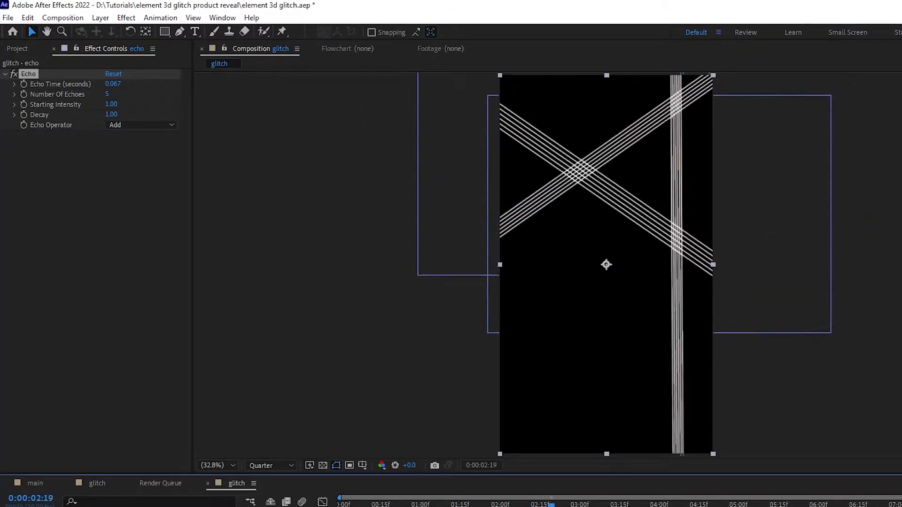
# - Set the Echo effect's Decay to 0.75 and review the fading line trails
pyautogui.click(110, 115)
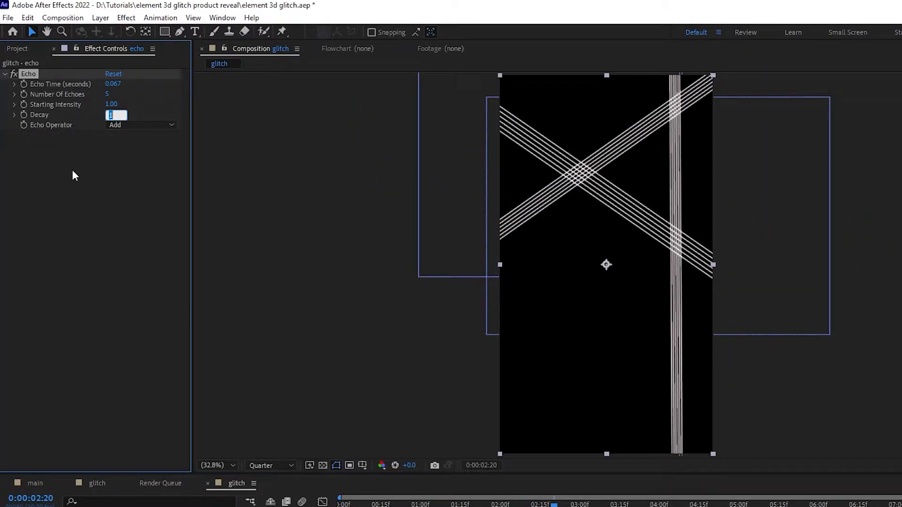
pyautogui.write('.75')
pyautogui.press('Return')
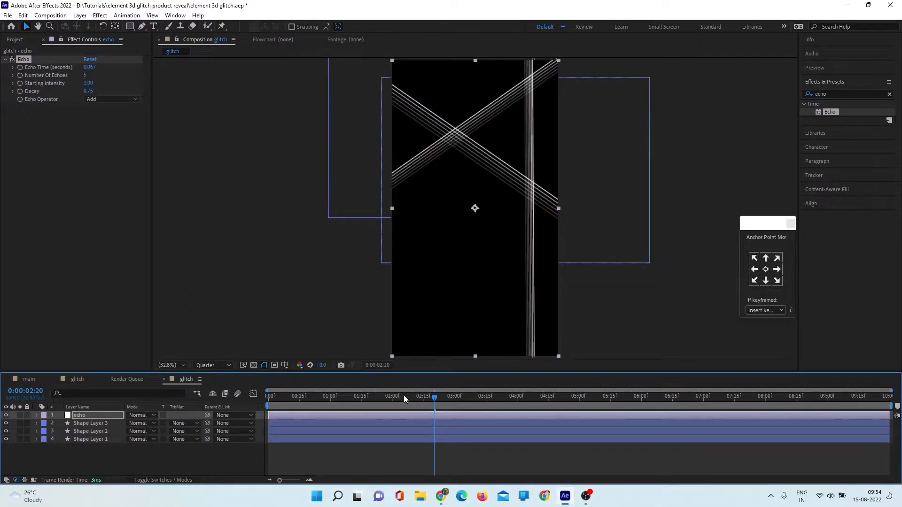
pyautogui.moveTo(419, 400); pyautogui.dragTo(544, 410)
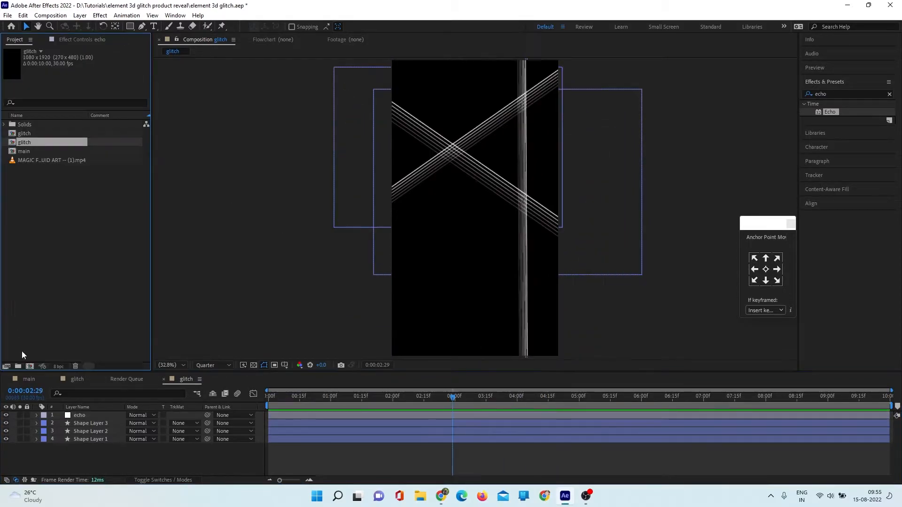
# - Create another new composition named Main comp with the same 1080 x 1920 px, 10-second settings
pyautogui.hotkey('ctrl', 'n')
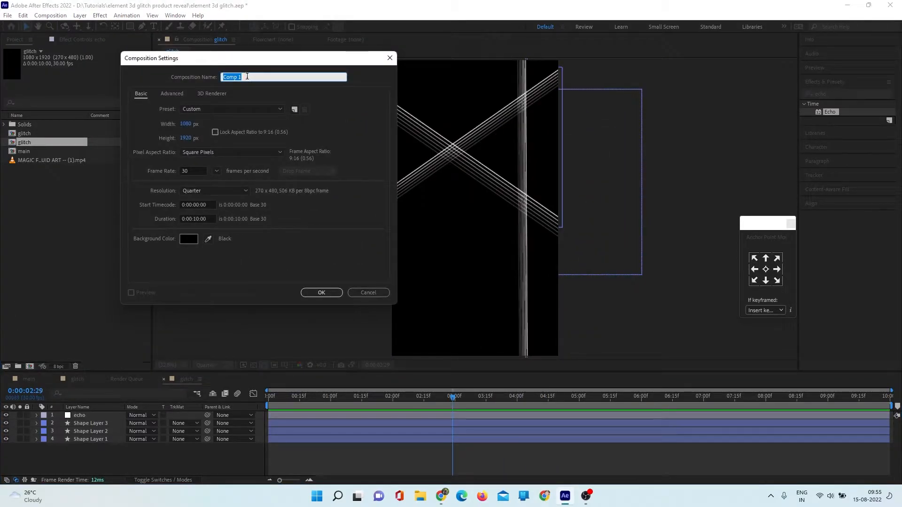
pyautogui.write('Main comp')
pyautogui.click(306, 292)
# - Add a full-frame solid layer named E3D to Main comp
pyautogui.rightClick(145, 436)
pyautogui.moveTo(203, 319)
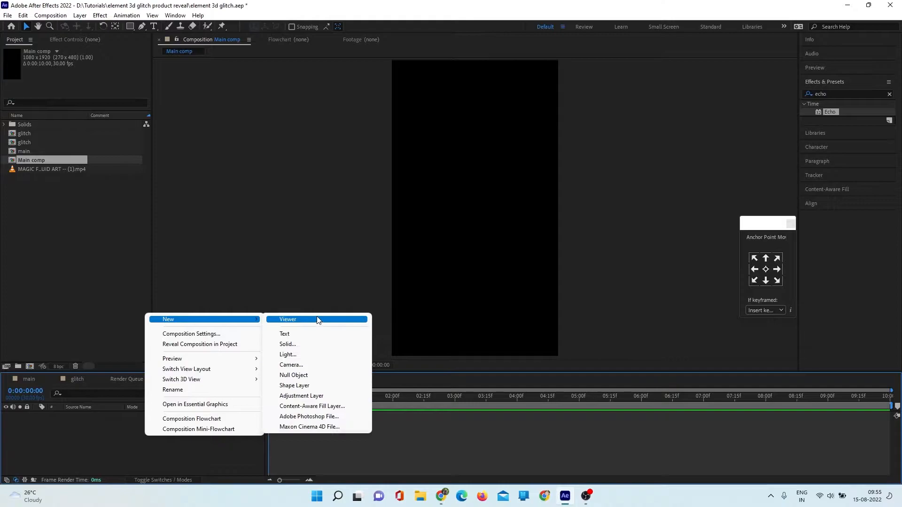
pyautogui.click(310, 348)
pyautogui.write('E3D')
pyautogui.click(485, 327)
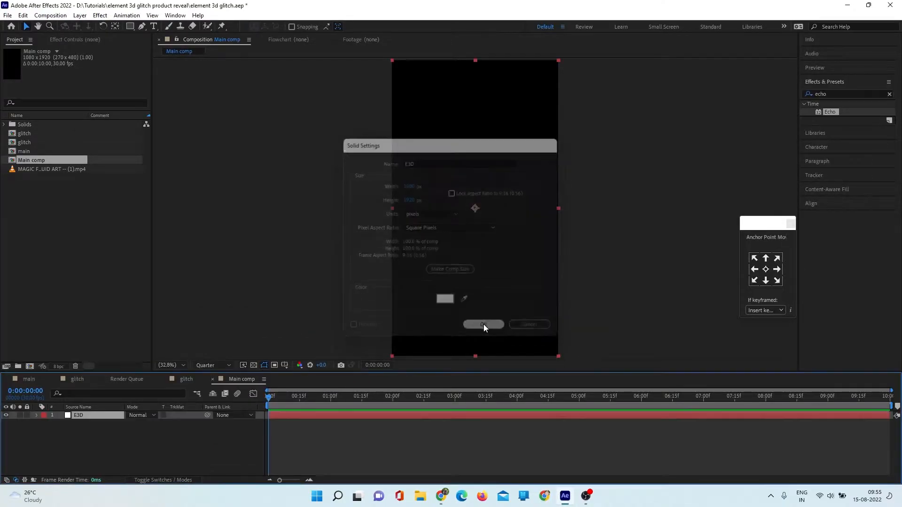
pyautogui.click(211, 444)
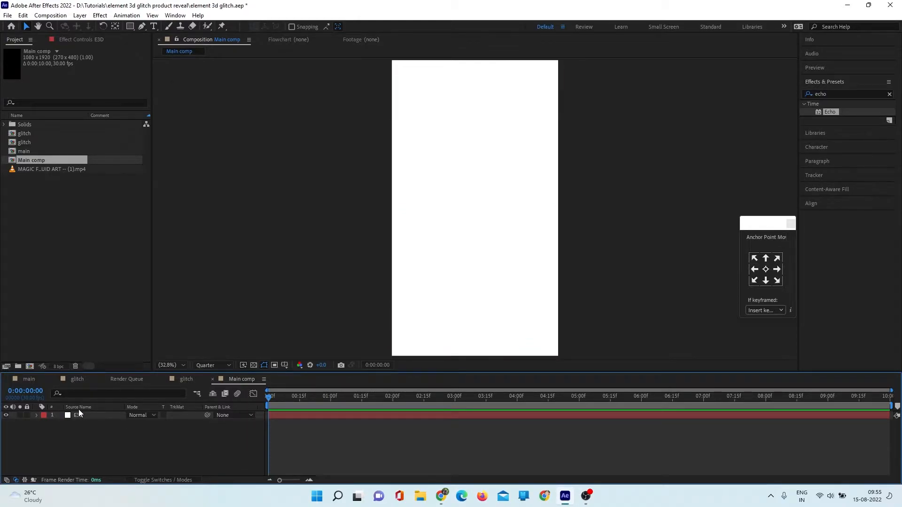
# - Find the Video Copilot Element effect and apply it to the E3D layer
pyautogui.click(889, 94)
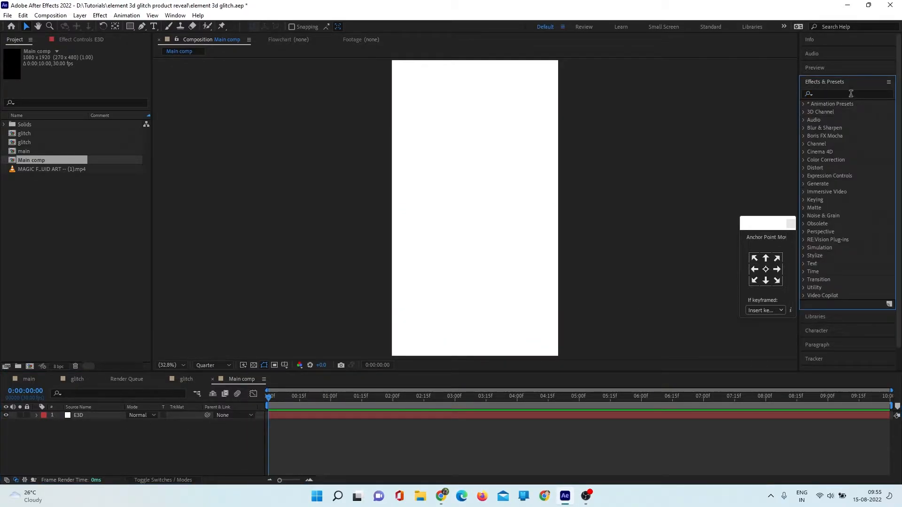
pyautogui.click(851, 94)
pyautogui.write('eleme')
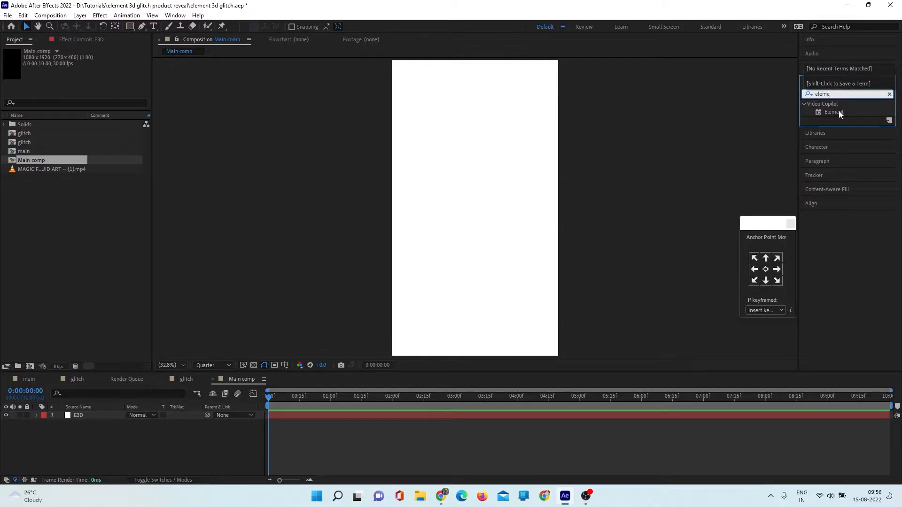
pyautogui.click(839, 111)
pyautogui.click(97, 416)
pyautogui.moveTo(834, 112); pyautogui.dragTo(408, 72)
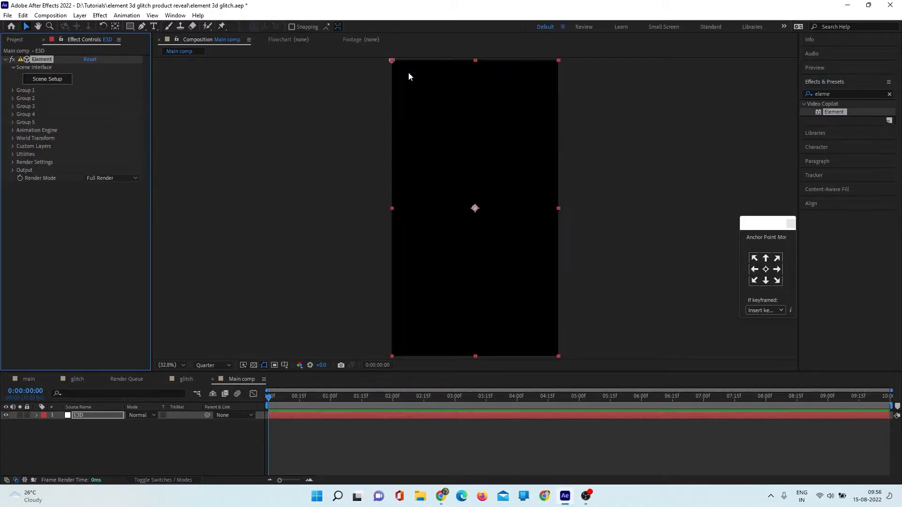
# - Open Element's Scene Setup, and browse the free gun models on the Free3D website
pyautogui.click(48, 81)
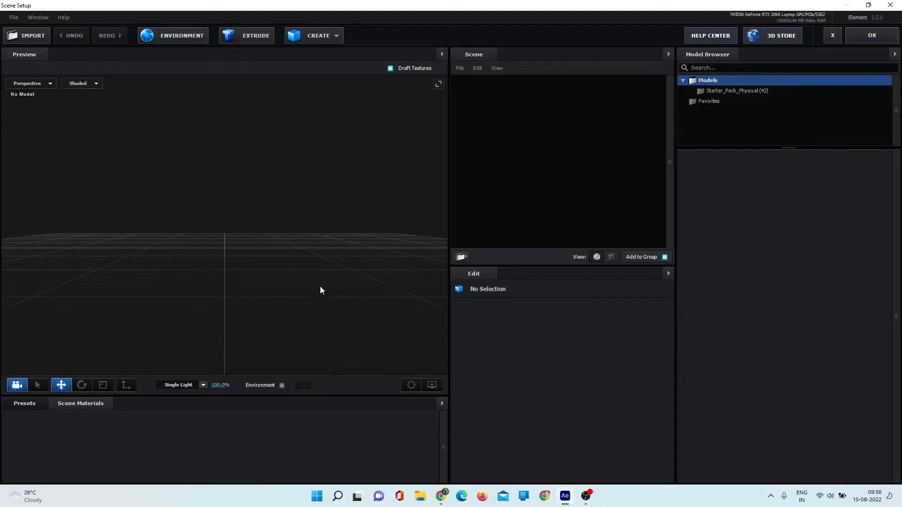
pyautogui.moveTo(320, 286)
pyautogui.mouseDown()
pyautogui.moveTo(310, 277)
pyautogui.moveTo(320, 256)
pyautogui.moveTo(332, 269)
pyautogui.moveTo(320, 287)
pyautogui.mouseUp()
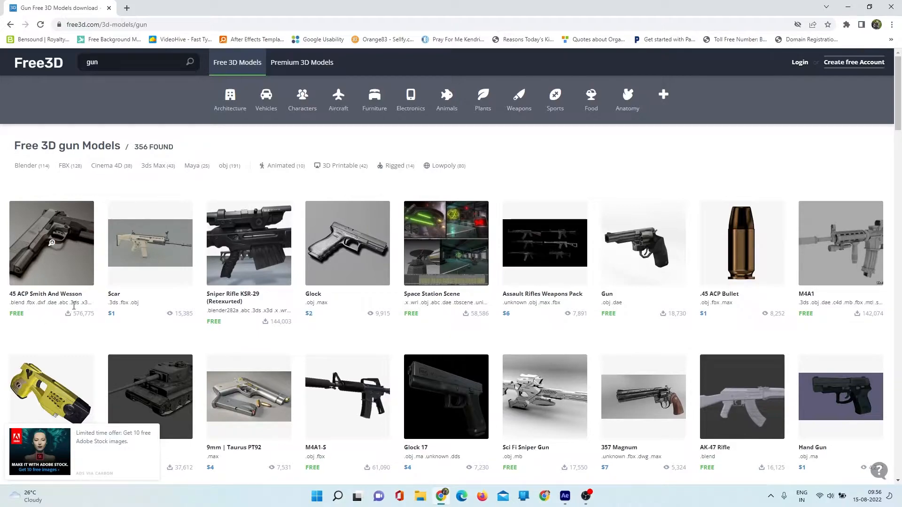
pyautogui.scroll(-3, 50, 299)
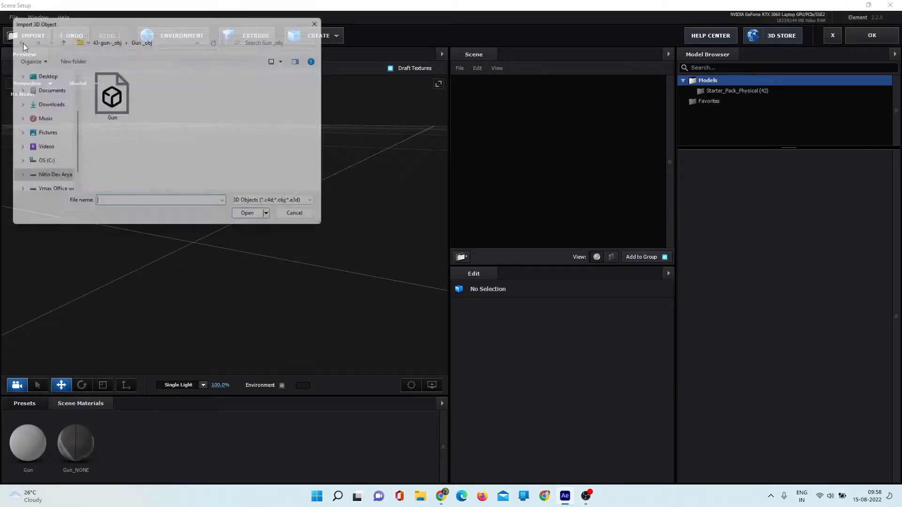
# - Import the Handgun_obj model from the 47-obj project folder with the default Physical Shader import preferences
pyautogui.click(58, 38)
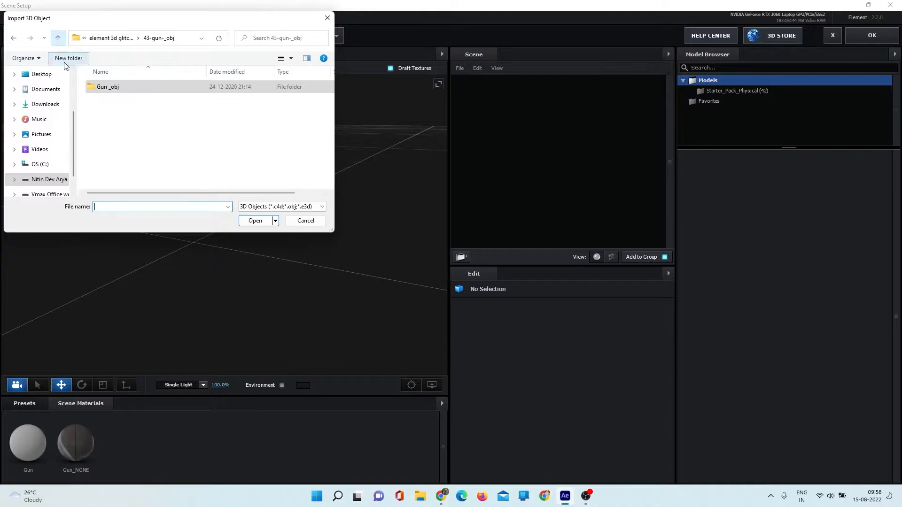
pyautogui.click(58, 38)
pyautogui.doubleClick(122, 102)
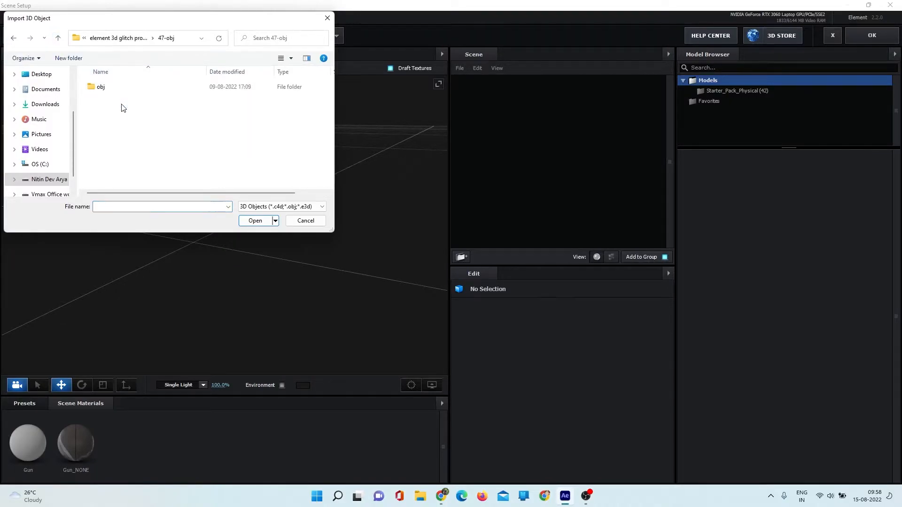
pyautogui.doubleClick(115, 87)
pyautogui.click(112, 106)
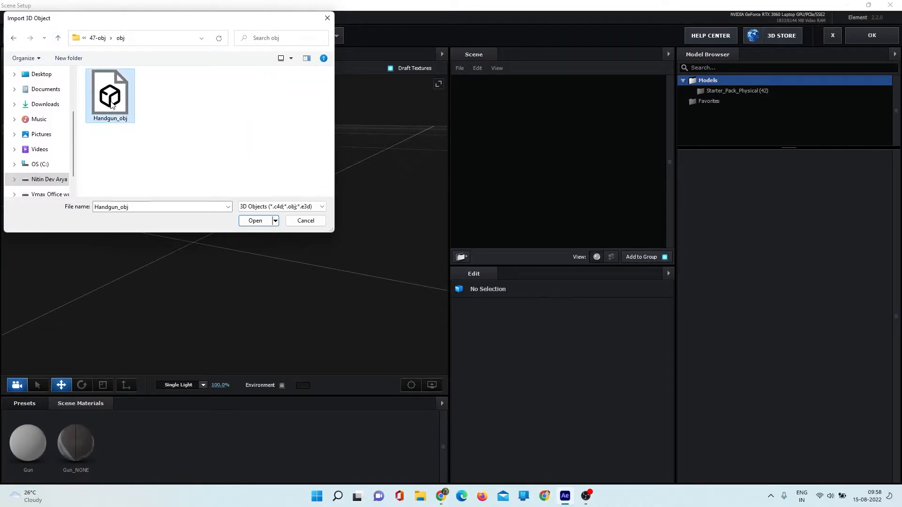
pyautogui.click(242, 227)
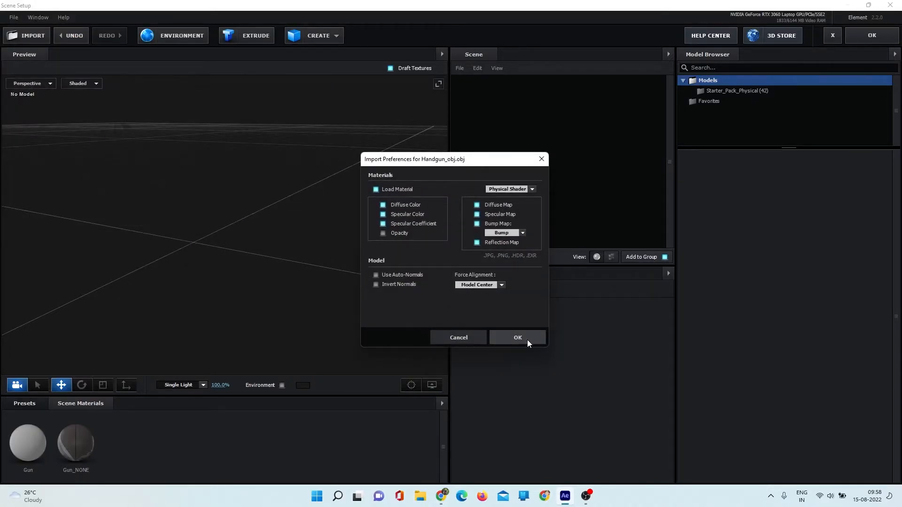
pyautogui.click(527, 340)
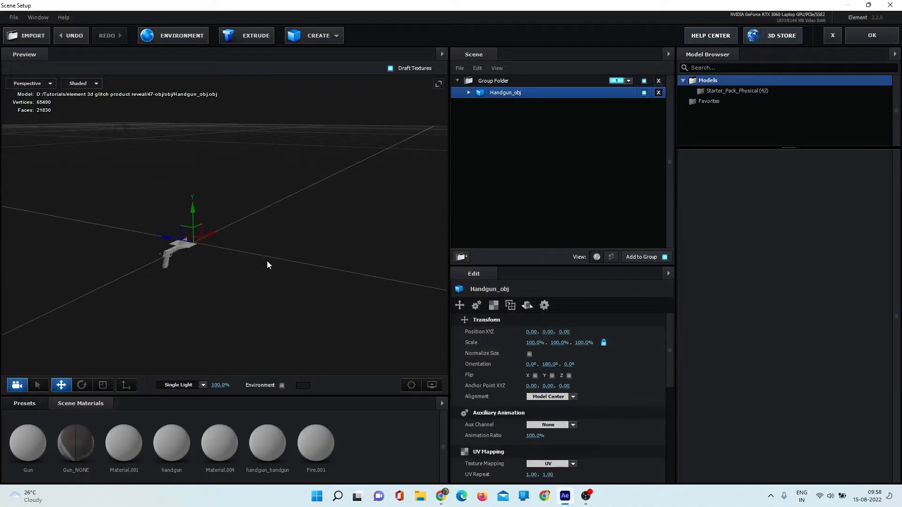
# - Raise the handgun to a Y position of 0.03, compare the alignment options and set its alignment to From Model
pyautogui.moveTo(192, 208); pyautogui.dragTo(192, 171)
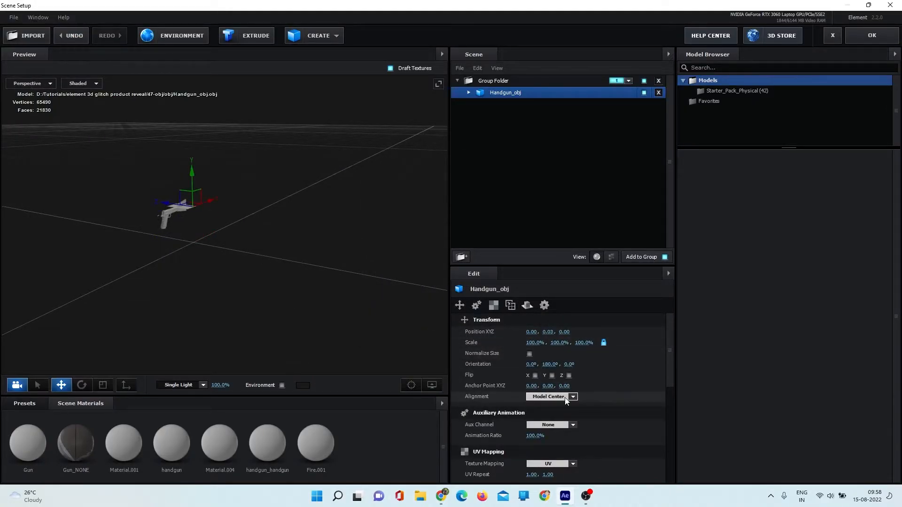
pyautogui.click(563, 397)
pyautogui.click(563, 411)
pyautogui.click(562, 397)
pyautogui.click(560, 421)
pyautogui.click(564, 397)
pyautogui.click(564, 429)
pyautogui.click(562, 397)
pyautogui.click(560, 451)
pyautogui.click(562, 397)
pyautogui.click(563, 471)
pyautogui.click(564, 397)
pyautogui.click(565, 420)
pyautogui.click(565, 398)
pyautogui.click(565, 410)
# - Scale the handgun model uniformly to about 605.5%
pyautogui.moveTo(535, 343); pyautogui.dragTo(603, 338)
pyautogui.moveTo(287, 257); pyautogui.dragTo(329, 281)
# - Hide the handgun's muzzle flash and stray parts by turning off Fire.001, Material.004 and Material.001
pyautogui.click(468, 93)
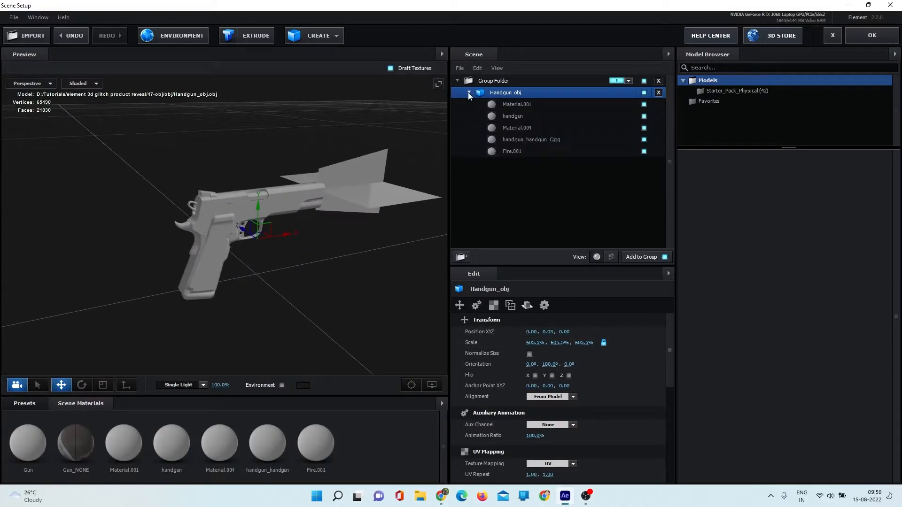
pyautogui.click(644, 151)
pyautogui.moveTo(405, 244); pyautogui.dragTo(336, 231)
pyautogui.moveTo(243, 275); pyautogui.dragTo(371, 244)
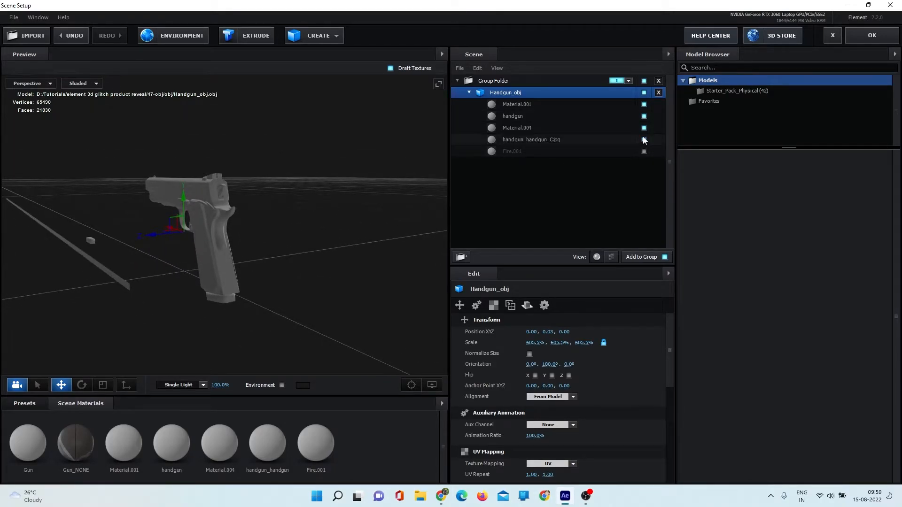
pyautogui.click(644, 127)
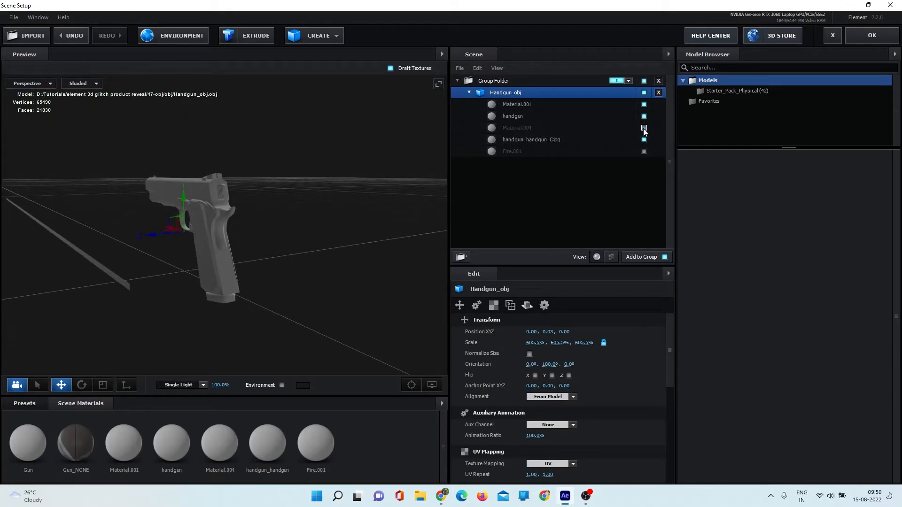
pyautogui.click(643, 105)
pyautogui.moveTo(291, 253)
pyautogui.mouseDown()
pyautogui.moveTo(267, 256)
pyautogui.moveTo(357, 251)
pyautogui.moveTo(282, 302)
pyautogui.moveTo(296, 256)
pyautogui.moveTo(283, 267)
pyautogui.moveTo(352, 266)
pyautogui.moveTo(352, 278)
pyautogui.moveTo(296, 268)
pyautogui.moveTo(247, 279)
pyautogui.moveTo(254, 268)
pyautogui.moveTo(282, 268)
pyautogui.mouseUp()
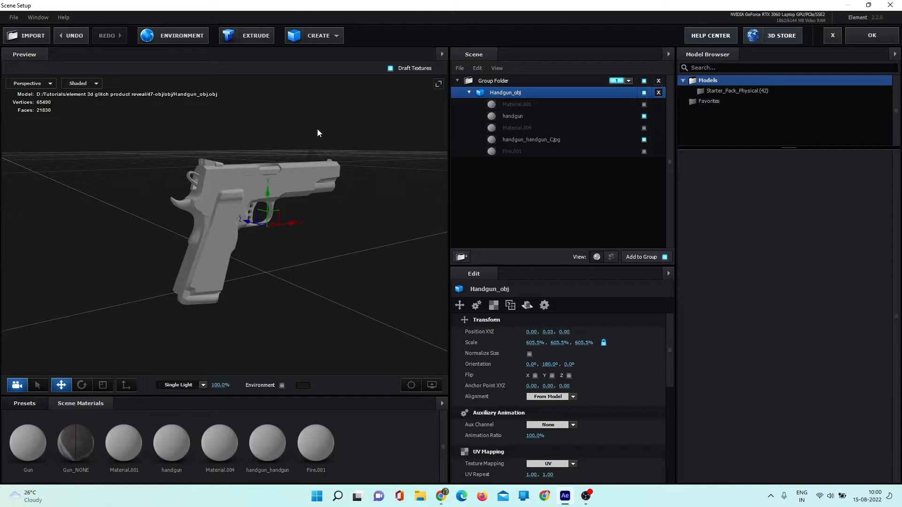
# - Create a plane model beneath the handgun and scale it uniformly to about 644%
pyautogui.click(314, 38)
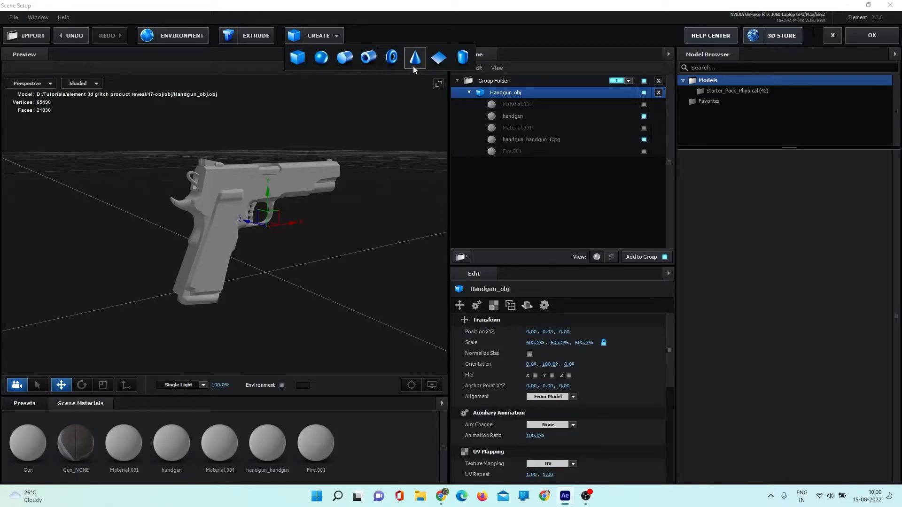
pyautogui.click(437, 59)
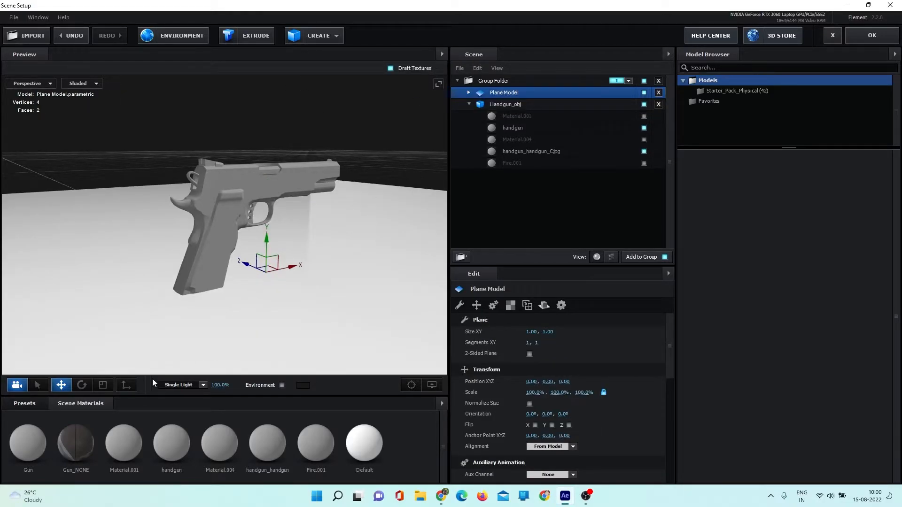
pyautogui.click(103, 391)
pyautogui.moveTo(308, 286); pyautogui.dragTo(306, 266)
pyautogui.moveTo(175, 241); pyautogui.dragTo(344, 318)
pyautogui.moveTo(175, 241); pyautogui.dragTo(434, 281)
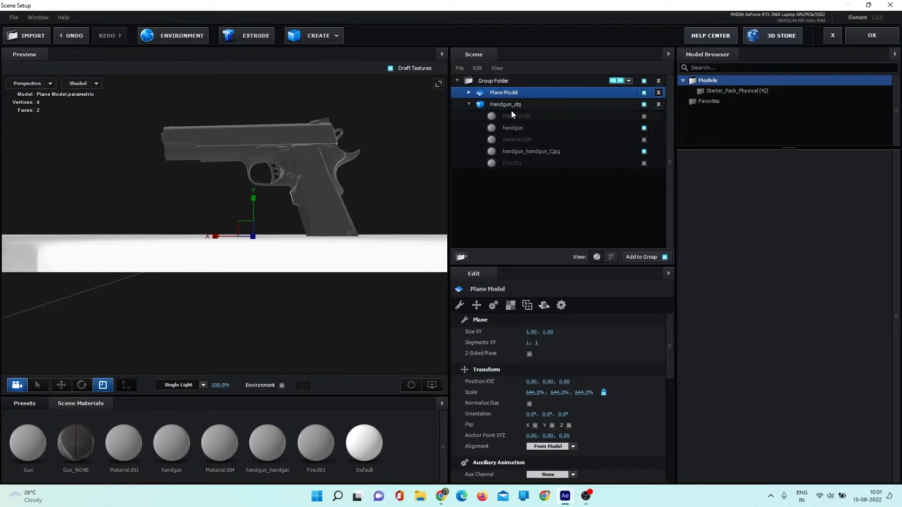
# - Raise the handgun above the plane to a Y position of 0.04
pyautogui.click(467, 103)
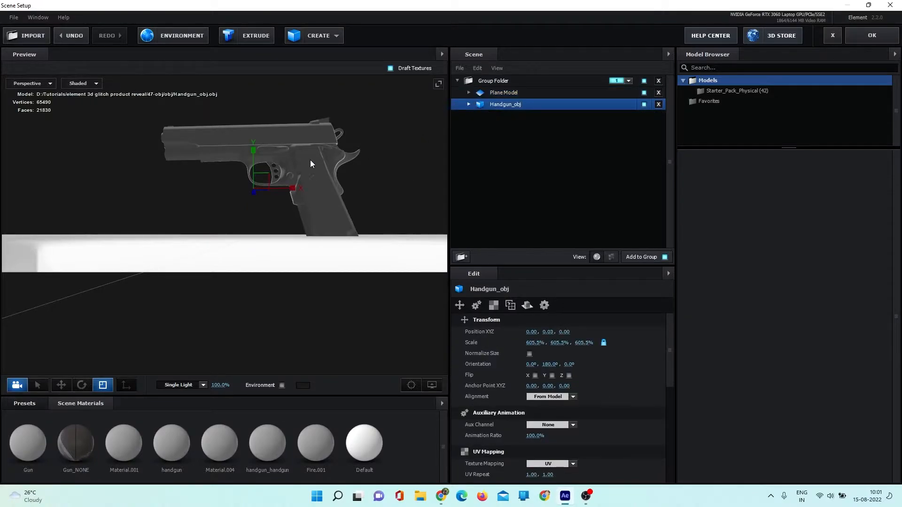
pyautogui.press('w')
pyautogui.moveTo(255, 169); pyautogui.dragTo(260, 135)
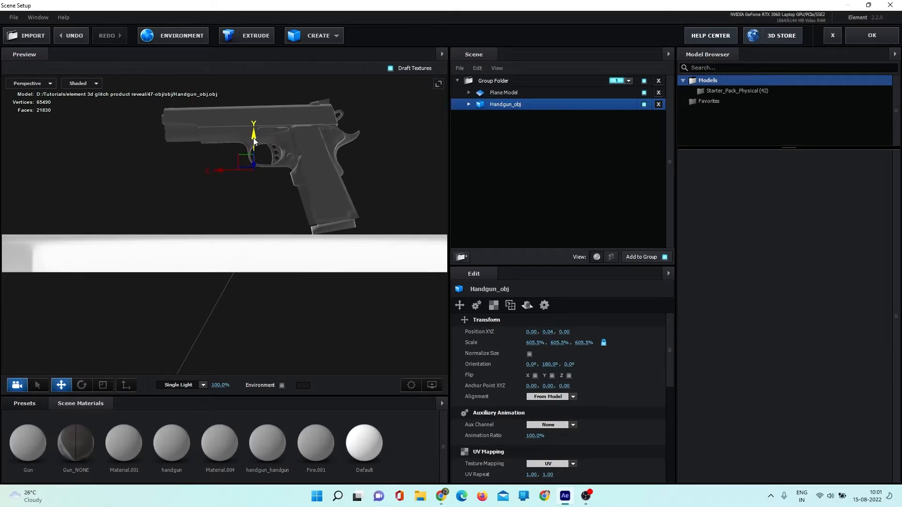
pyautogui.moveTo(253, 251); pyautogui.dragTo(213, 270)
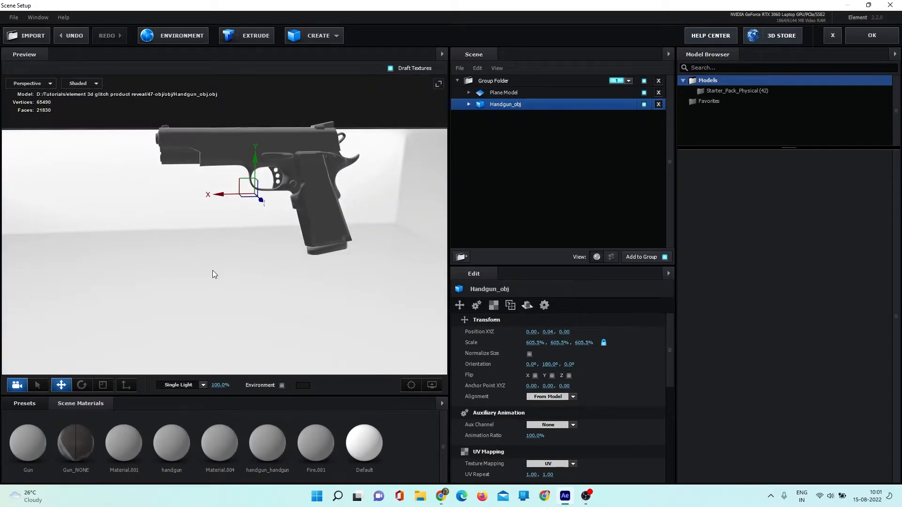
pyautogui.hotkey('ctrl', 'z')
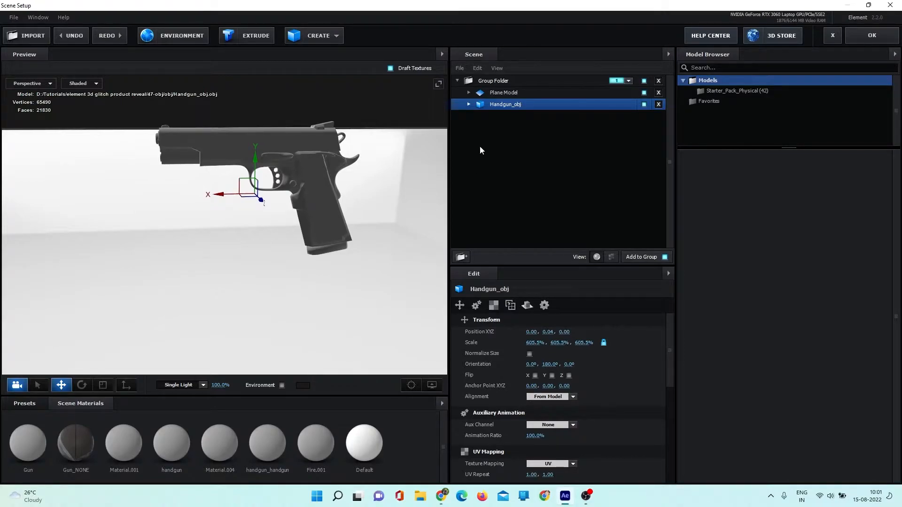
# - Rename the plane model as ground
pyautogui.click(502, 94)
pyautogui.doubleClick(500, 92)
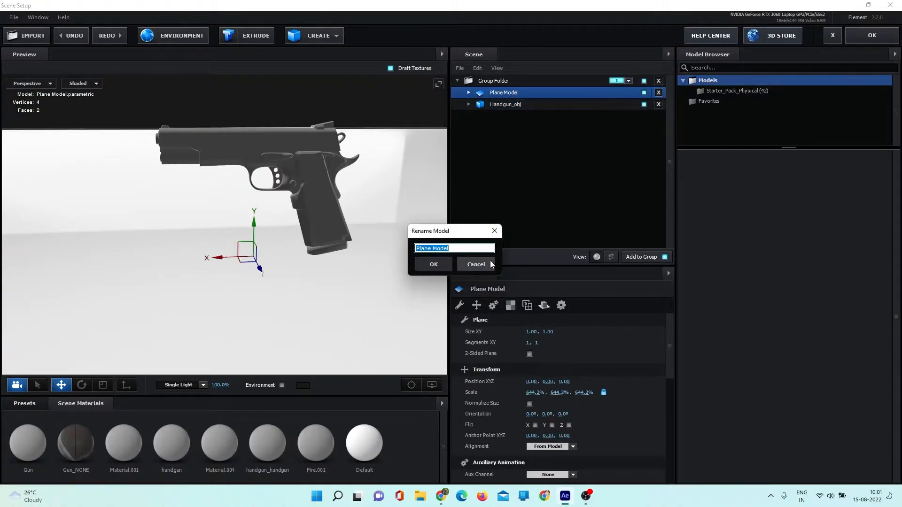
pyautogui.write('ground')
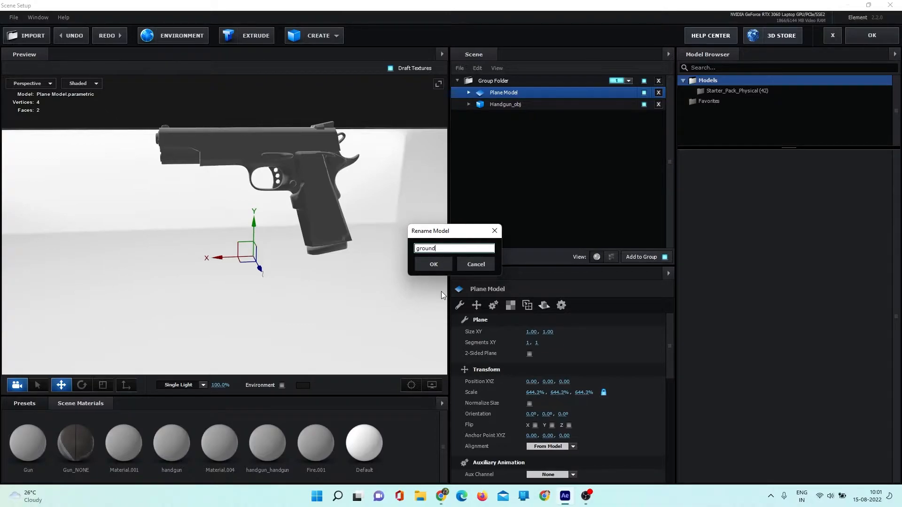
pyautogui.click(437, 263)
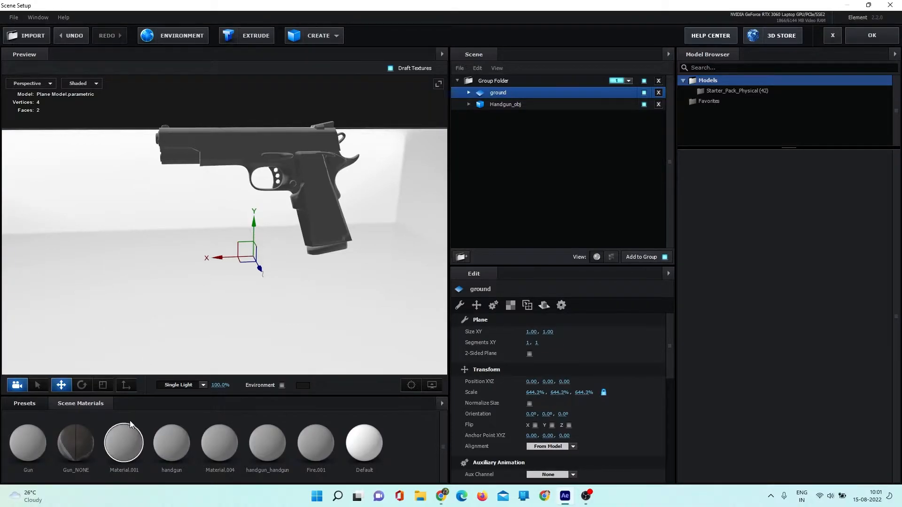
# - Apply the Chrome material from the Physical presets to the ground plane
pyautogui.click(24, 403)
pyautogui.click(22, 445)
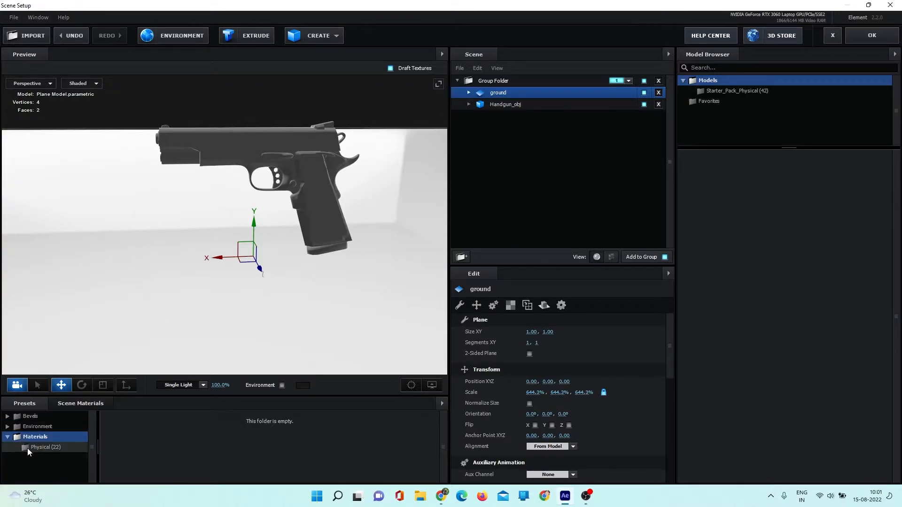
pyautogui.moveTo(318, 459); pyautogui.dragTo(382, 320)
pyautogui.moveTo(257, 309)
pyautogui.mouseDown()
pyautogui.moveTo(291, 322)
pyautogui.moveTo(272, 291)
pyautogui.moveTo(246, 319)
pyautogui.moveTo(261, 307)
pyautogui.mouseUp()
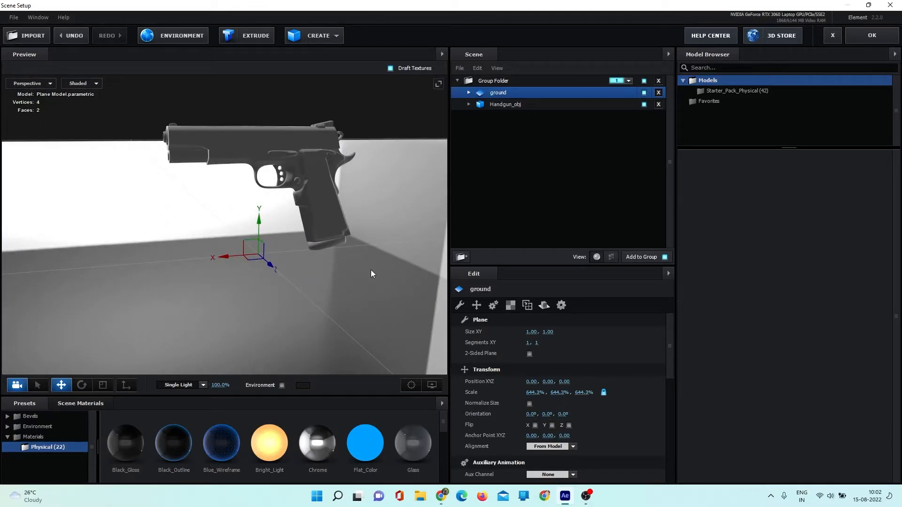
# - Set the ground's reflect mode to Mirror Surface and check the handgun's reflection
pyautogui.click(544, 306)
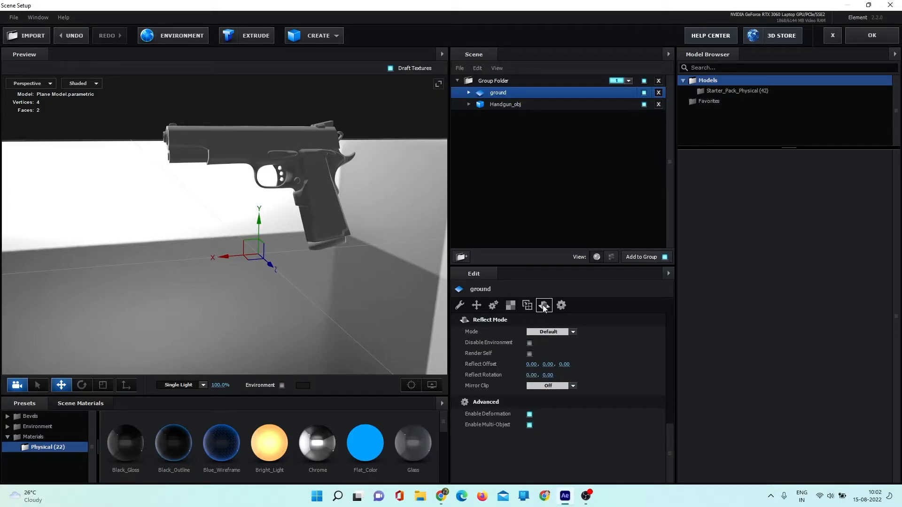
pyautogui.click(568, 332)
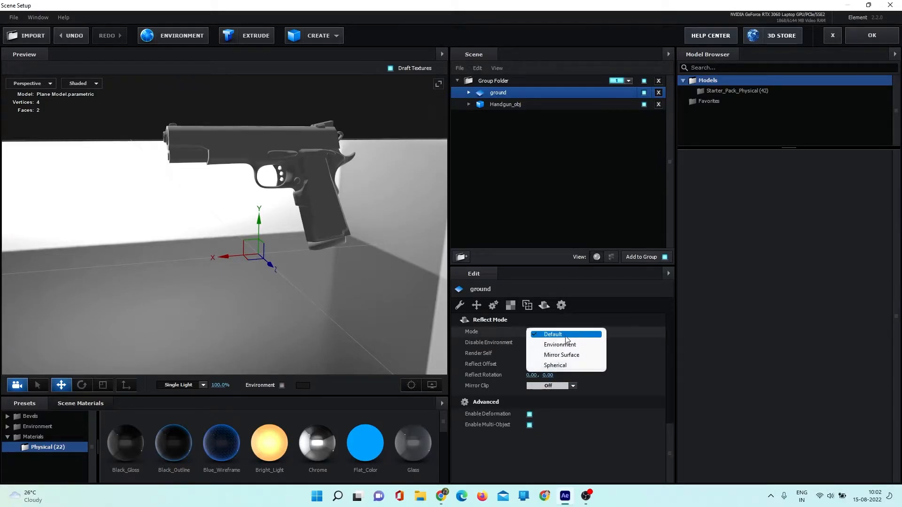
pyautogui.click(564, 355)
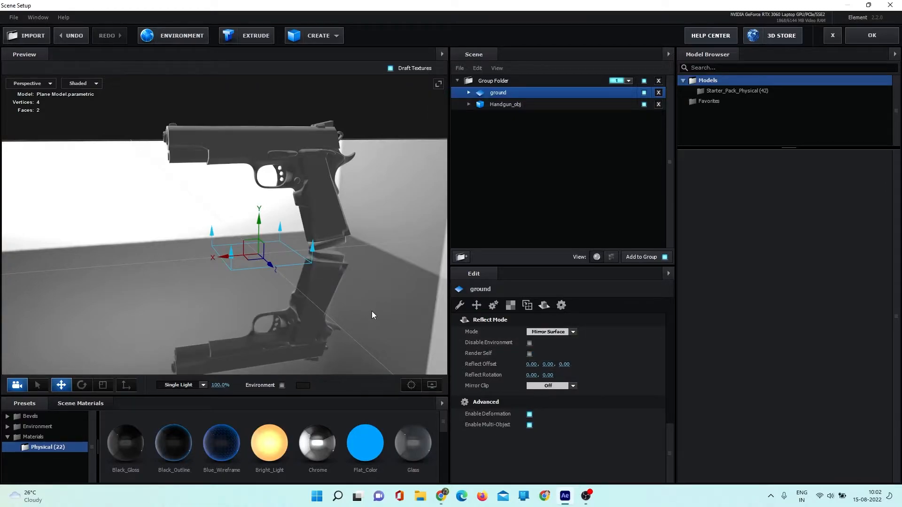
pyautogui.moveTo(388, 308)
pyautogui.mouseDown()
pyautogui.moveTo(349, 314)
pyautogui.moveTo(398, 321)
pyautogui.moveTo(429, 303)
pyautogui.moveTo(422, 289)
pyautogui.moveTo(381, 310)
pyautogui.moveTo(388, 309)
pyautogui.mouseUp()
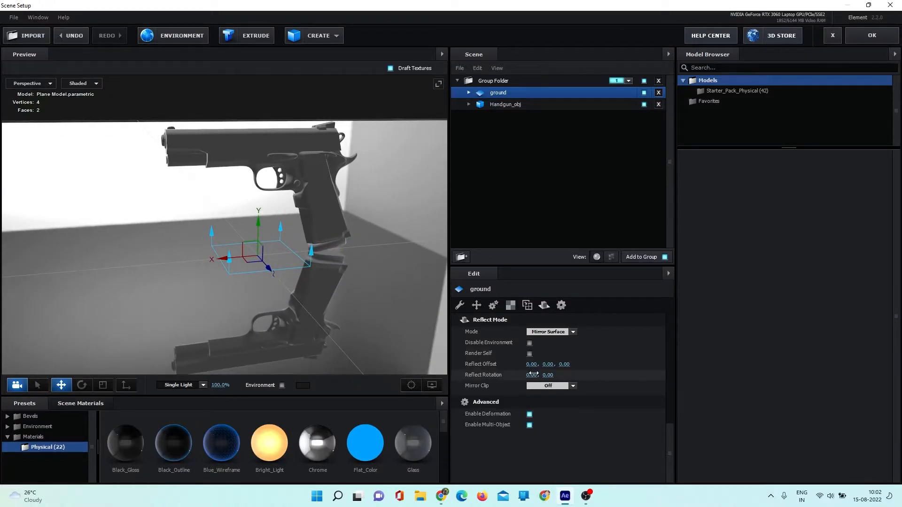
# - Apply the Plastic_White preset material to the handgun and accept the Element scene setup
pyautogui.click(490, 104)
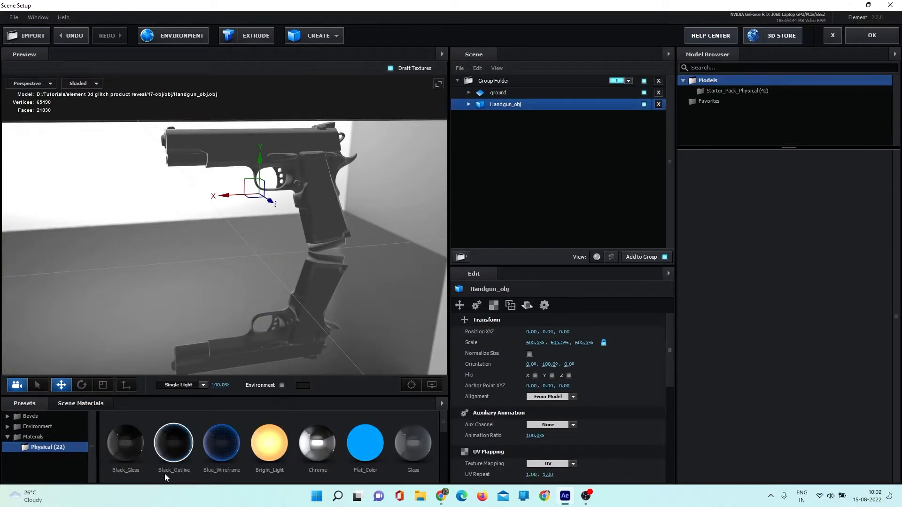
pyautogui.scroll(-1, 190, 475)
pyautogui.scroll(-4, 188, 467)
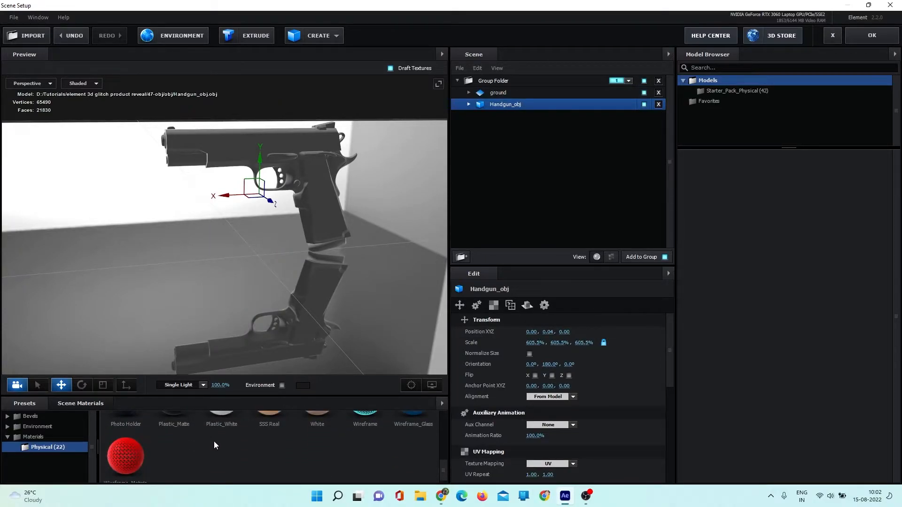
pyautogui.moveTo(221, 431); pyautogui.dragTo(315, 235)
pyautogui.moveTo(257, 434)
pyautogui.mouseDown()
pyautogui.moveTo(224, 431)
pyautogui.moveTo(521, 104)
pyautogui.mouseUp()
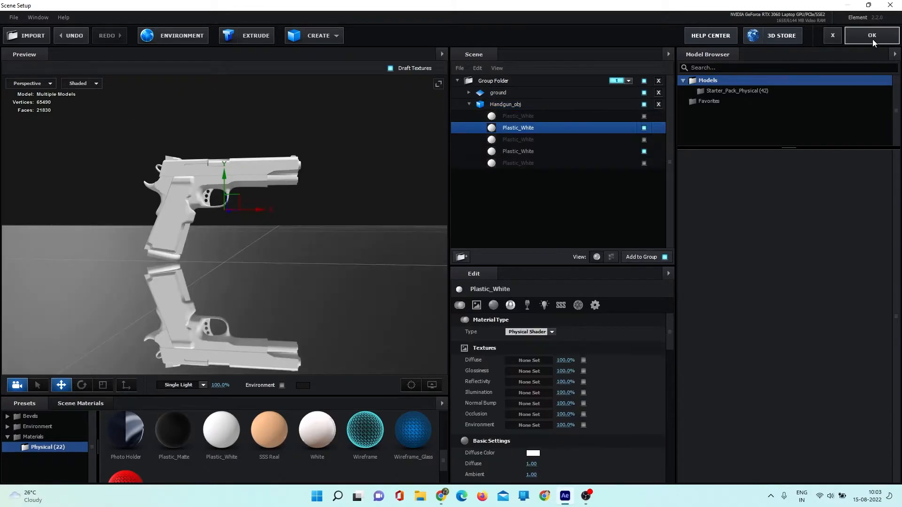
pyautogui.click(872, 37)
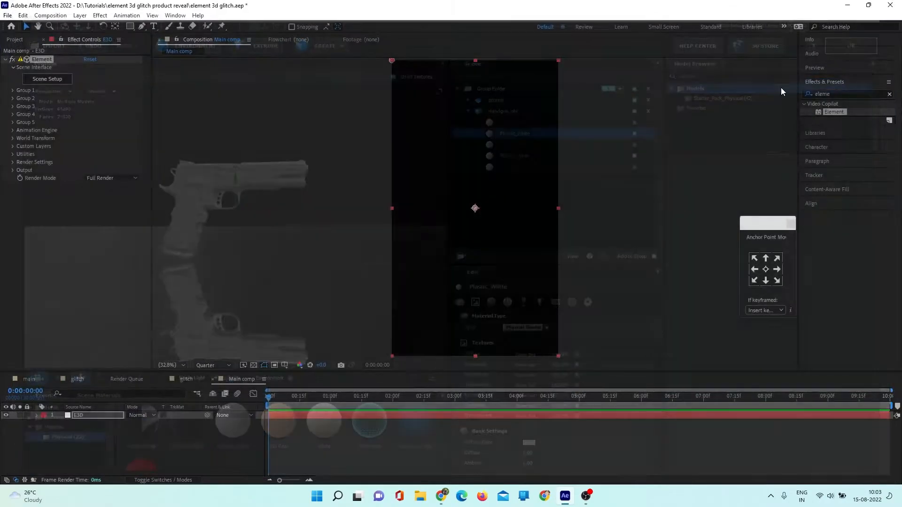
# - Add the line-animation glitch composition to Main comp beneath the E3D layer and move to 0:00:03:08 to view its lines
pyautogui.click(186, 379)
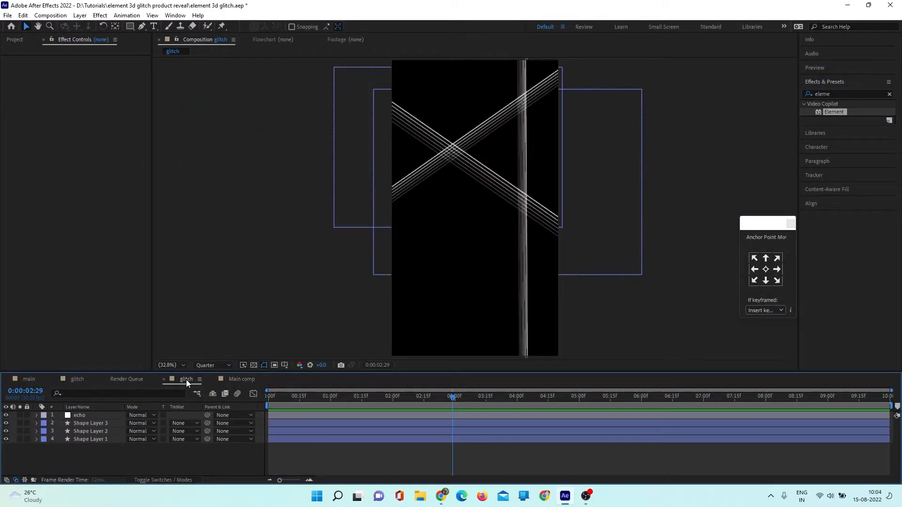
pyautogui.click(17, 40)
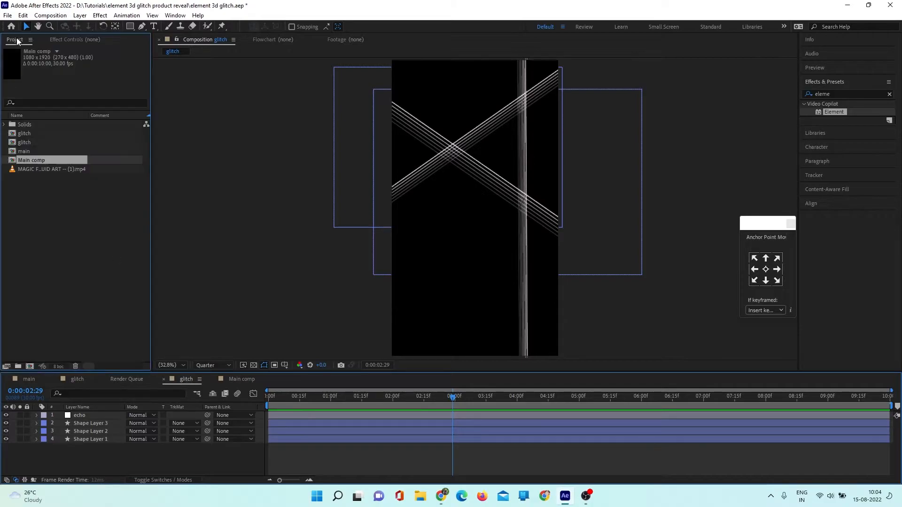
pyautogui.click(33, 144)
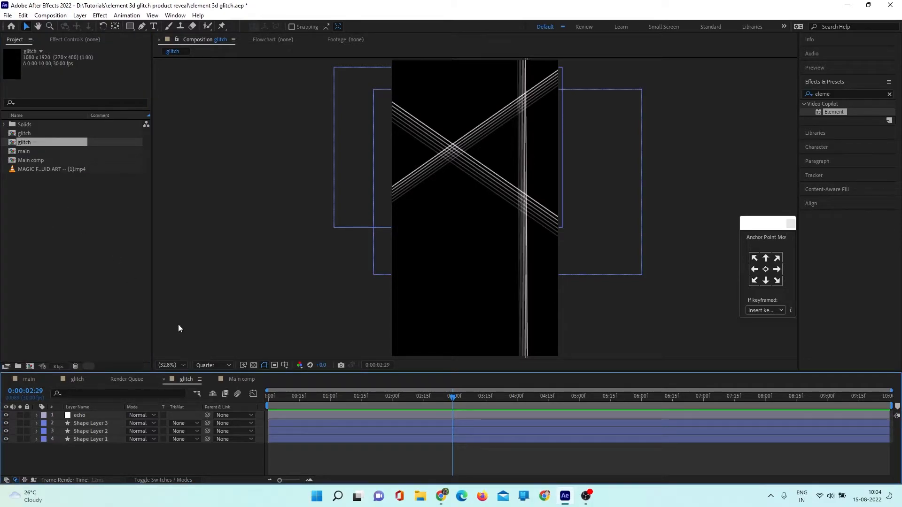
pyautogui.click(241, 379)
pyautogui.moveTo(32, 142); pyautogui.dragTo(69, 440)
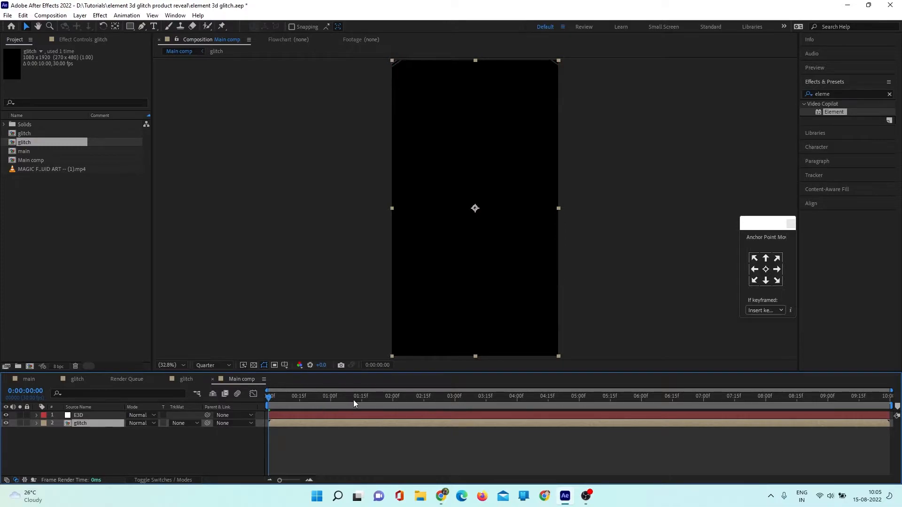
pyautogui.moveTo(380, 397); pyautogui.dragTo(471, 399)
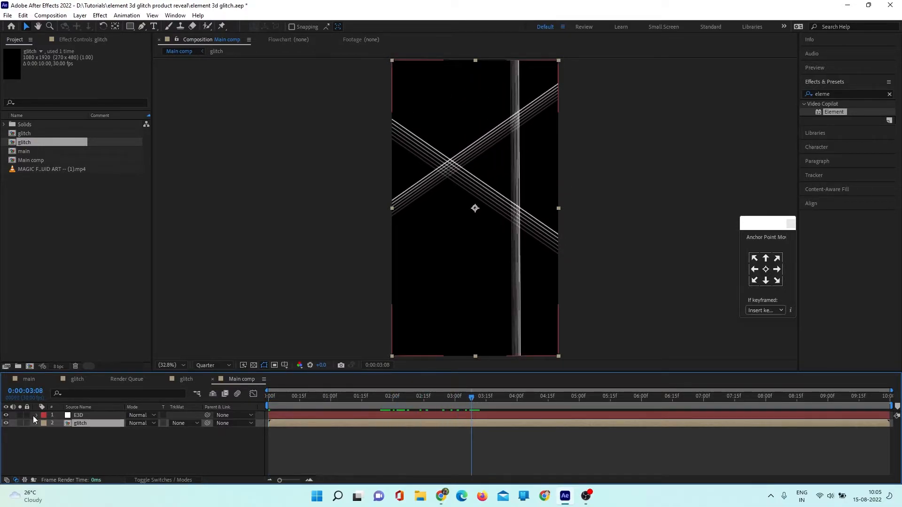
# - In the E3D layer's Element effect, assign the glitch layer as custom texture map Layer 1 with Source as its input
pyautogui.click(83, 415)
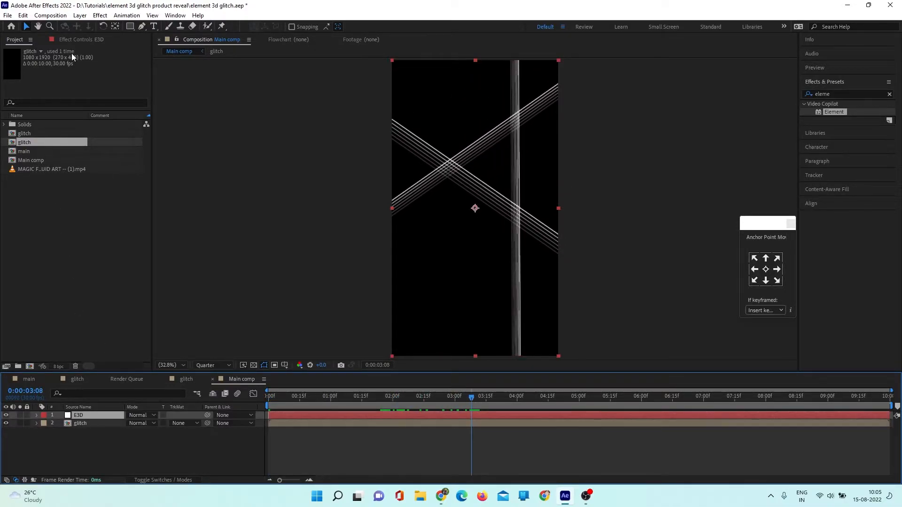
pyautogui.press('F3')
pyautogui.click(13, 131)
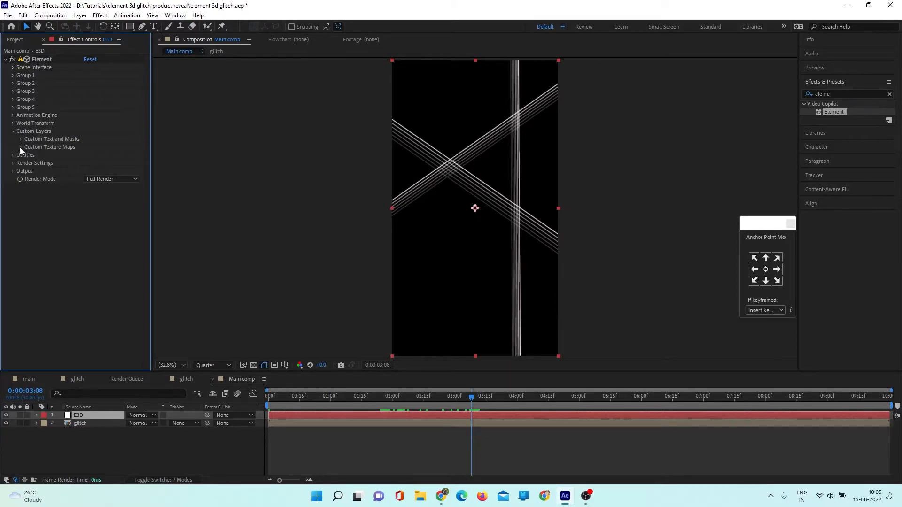
pyautogui.click(20, 147)
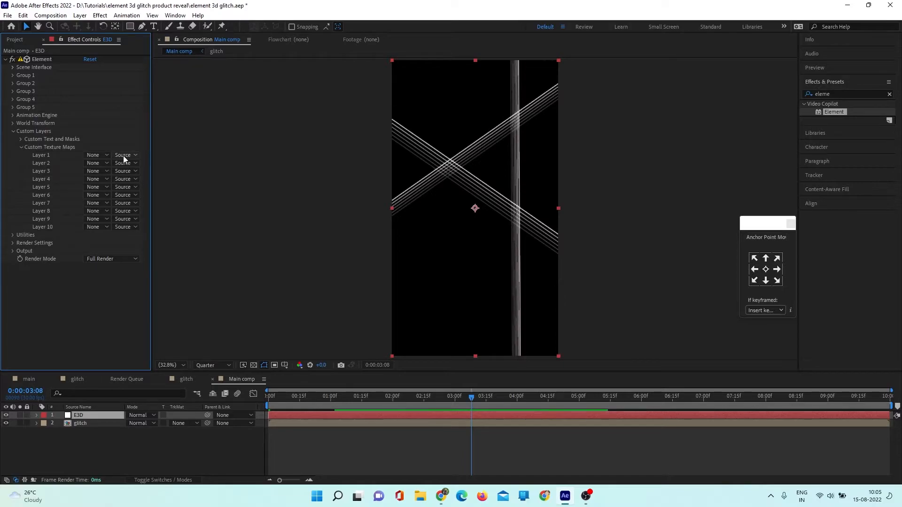
pyautogui.click(89, 155)
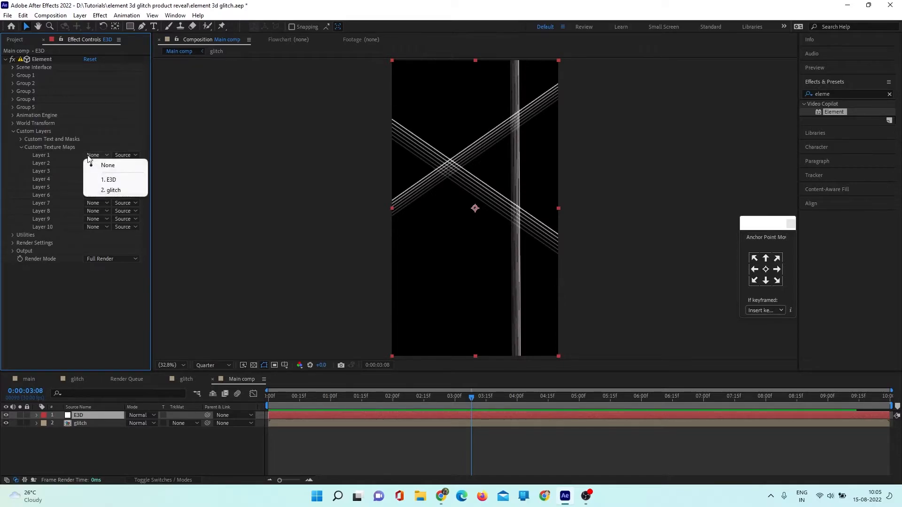
pyautogui.click(117, 190)
pyautogui.click(126, 156)
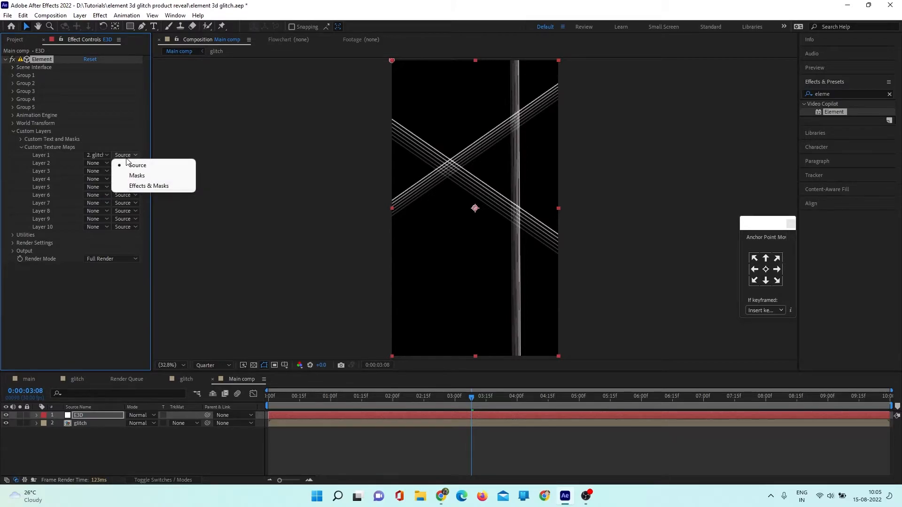
pyautogui.click(128, 131)
pyautogui.click(106, 154)
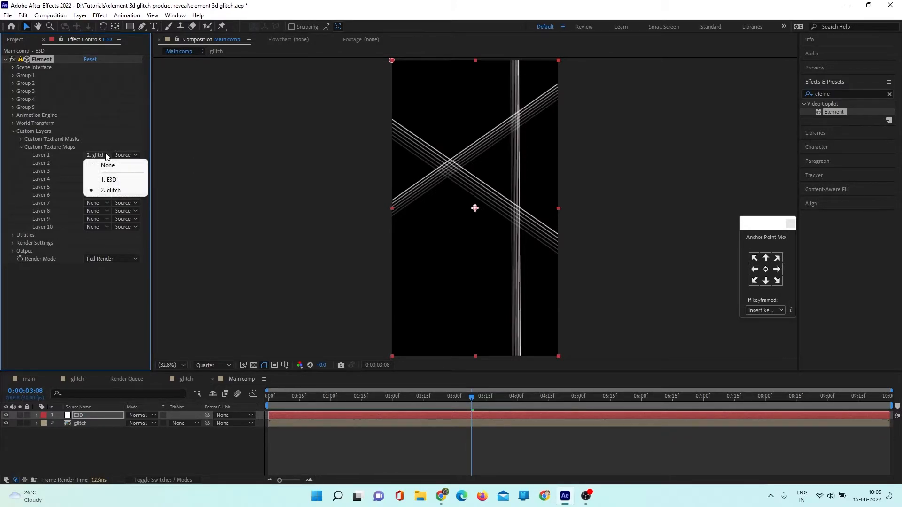
pyautogui.click(107, 128)
pyautogui.click(12, 132)
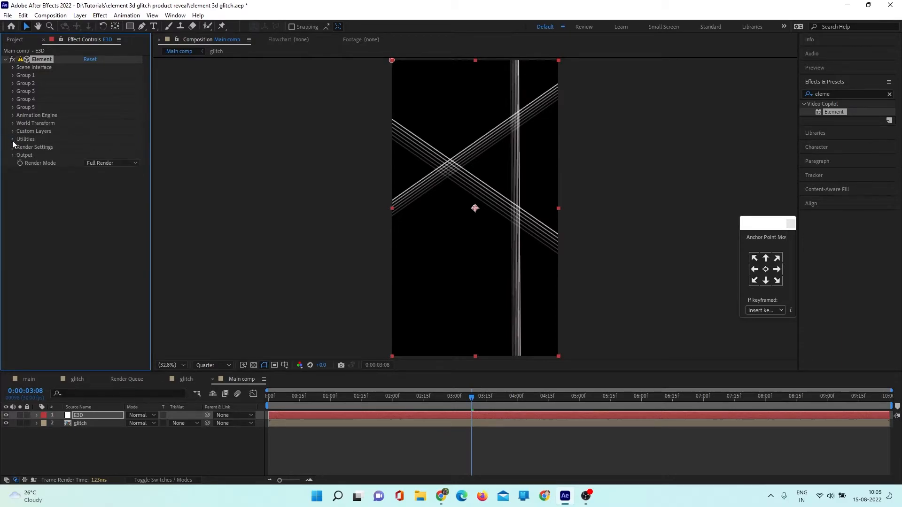
# - Reopen the Element scene setup and set the handgun's Plastic_White environment texture to Custom Layer 1 (glitch)
pyautogui.click(13, 67)
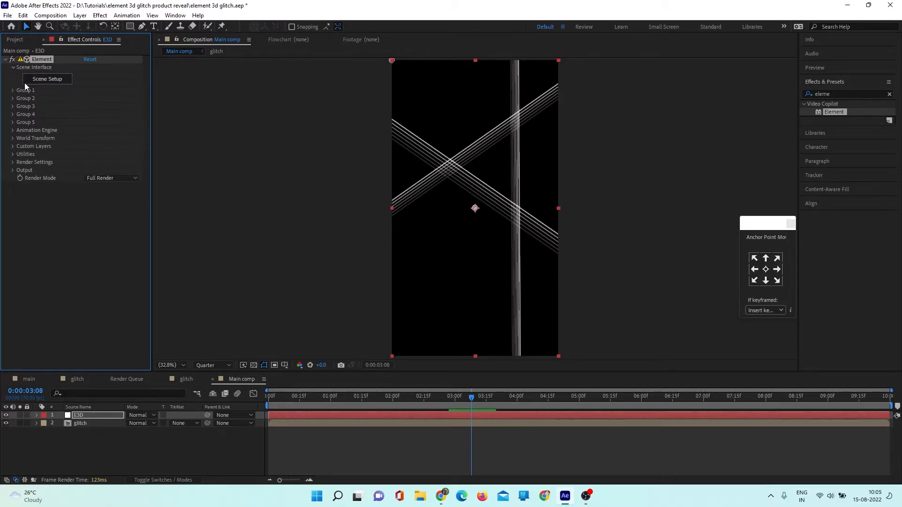
pyautogui.click(45, 79)
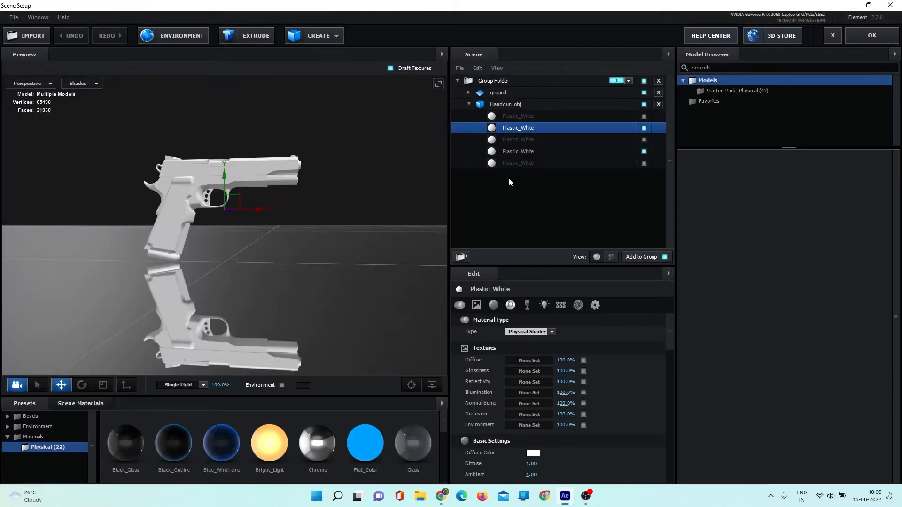
pyautogui.click(522, 424)
pyautogui.click(527, 313)
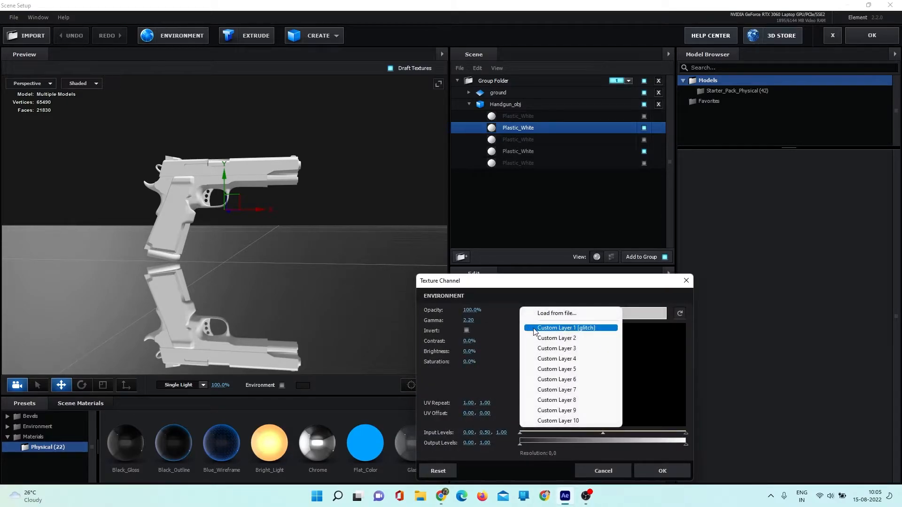
pyautogui.click(591, 329)
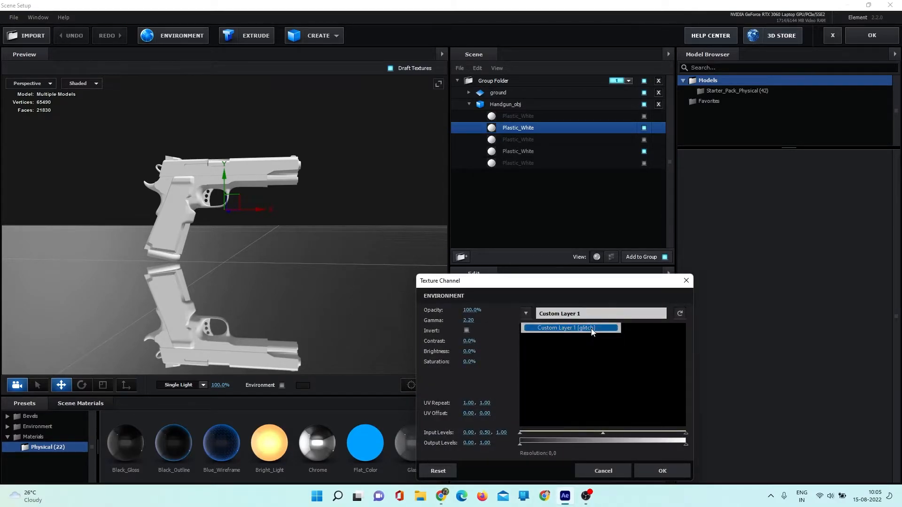
pyautogui.click(654, 471)
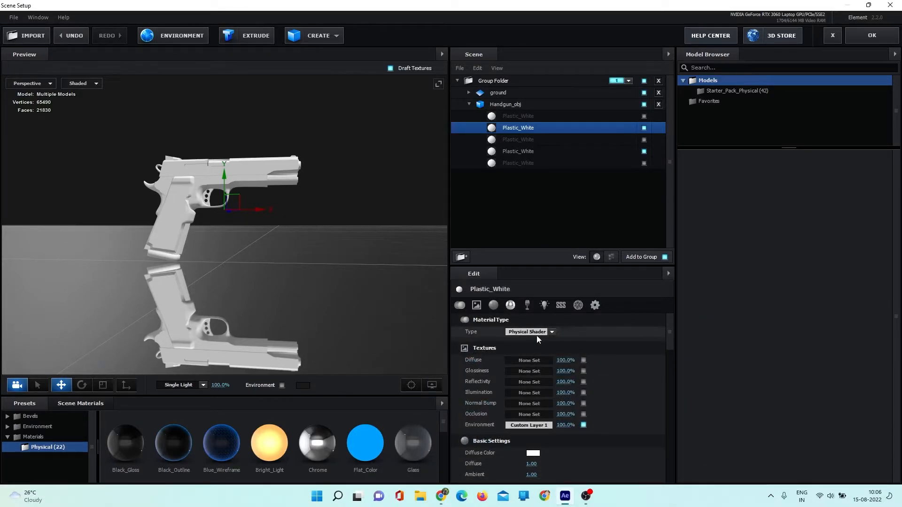
# - Give the Plastic_White material a black (000000) diffuse color, 100% glossiness and a 0% specular multiplier
pyautogui.scroll(-3, 559, 385)
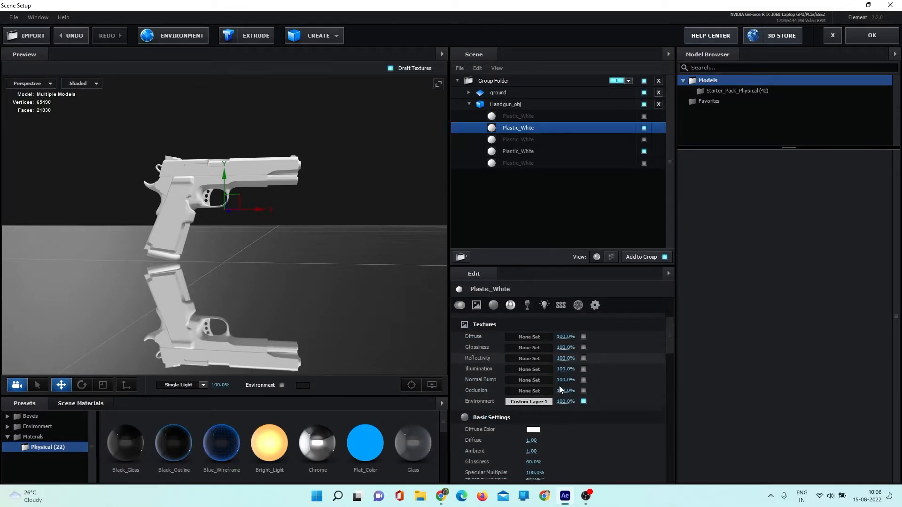
pyautogui.click(533, 387)
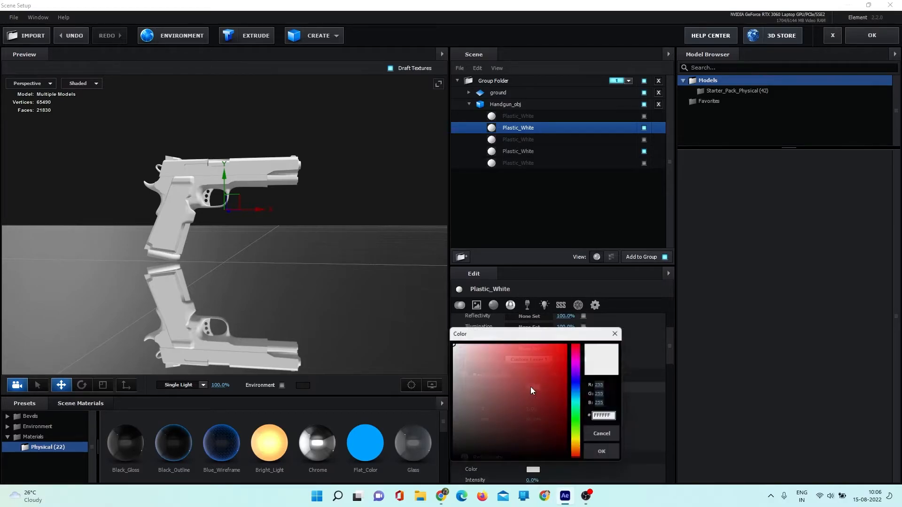
pyautogui.moveTo(488, 422); pyautogui.dragTo(450, 465)
pyautogui.click(594, 458)
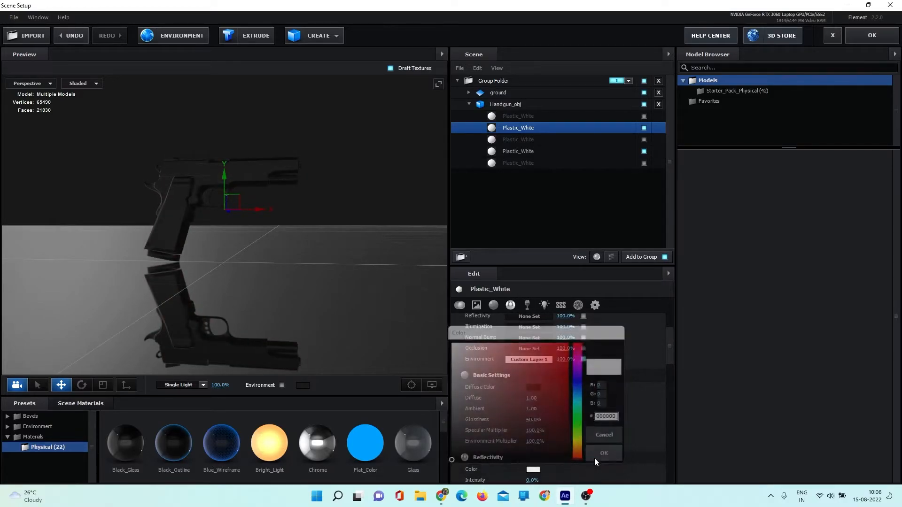
pyautogui.scroll(1, 583, 399)
pyautogui.moveTo(527, 387); pyautogui.dragTo(484, 404)
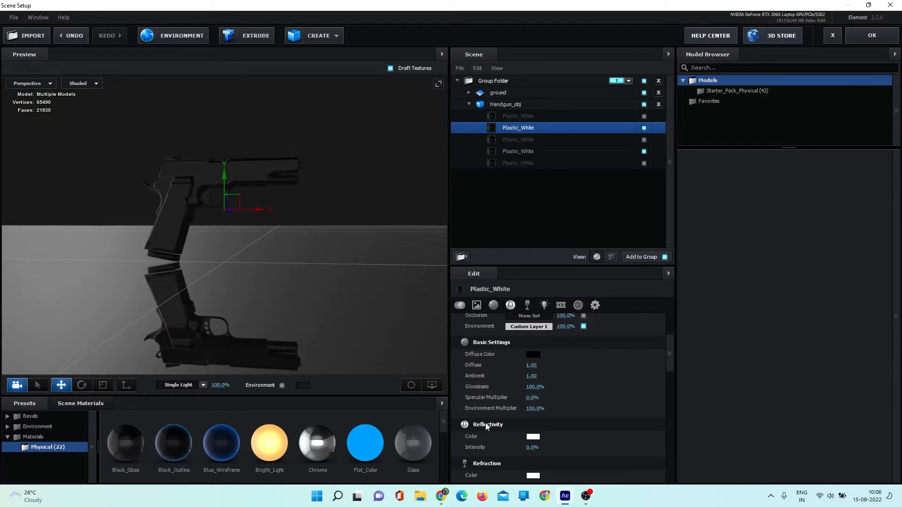
# - Set the Plastic_White material's refraction intensity to 100% and its blend mode to Screen
pyautogui.scroll(-1, 596, 390)
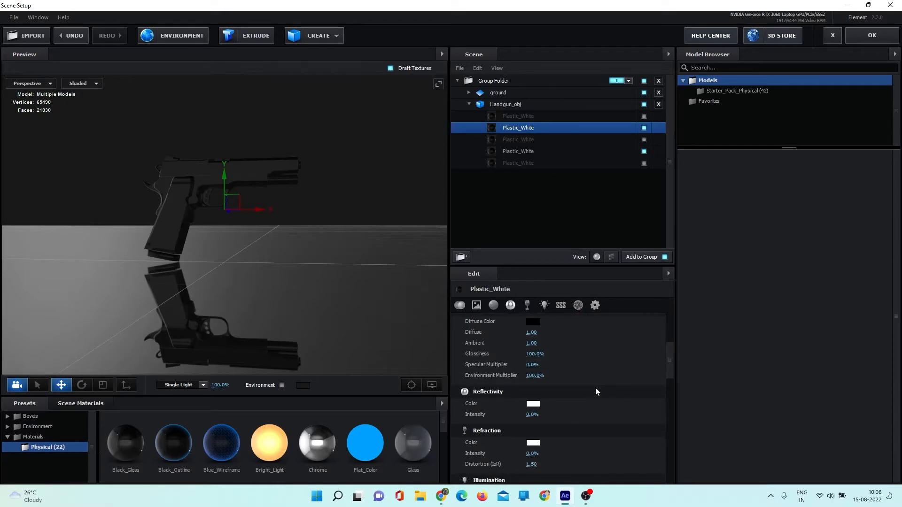
pyautogui.scroll(-1, 541, 423)
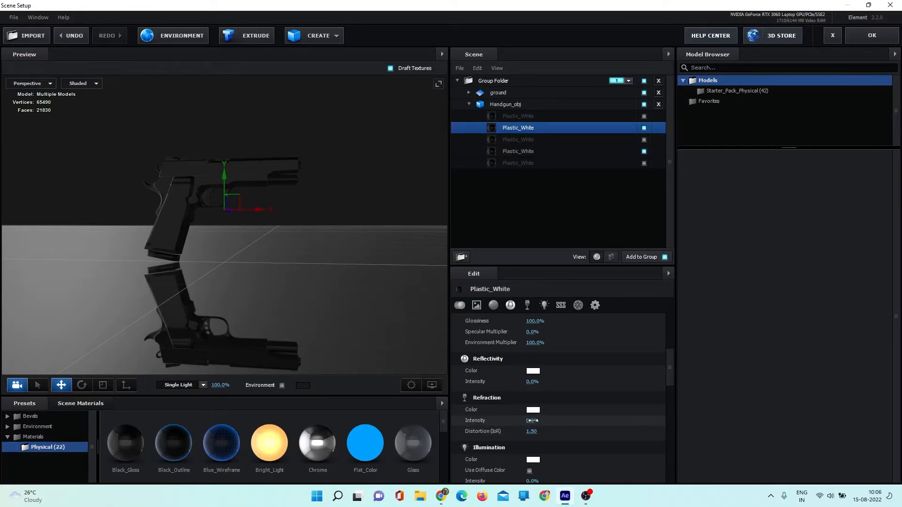
pyautogui.moveTo(531, 421); pyautogui.dragTo(602, 421)
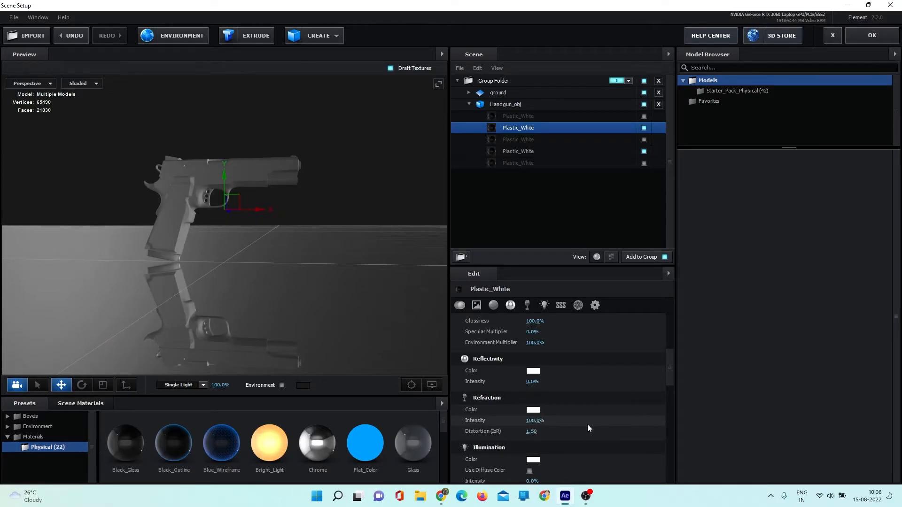
pyautogui.click(594, 305)
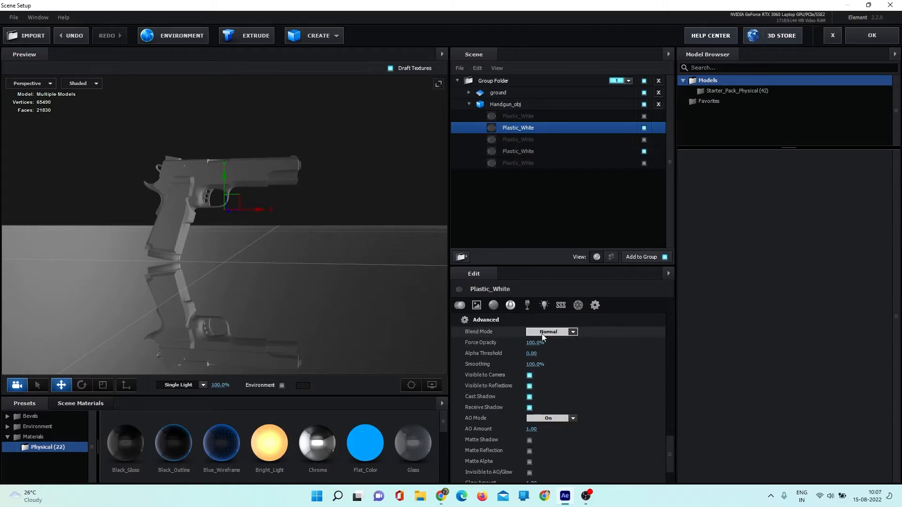
pyautogui.click(573, 332)
pyautogui.click(562, 358)
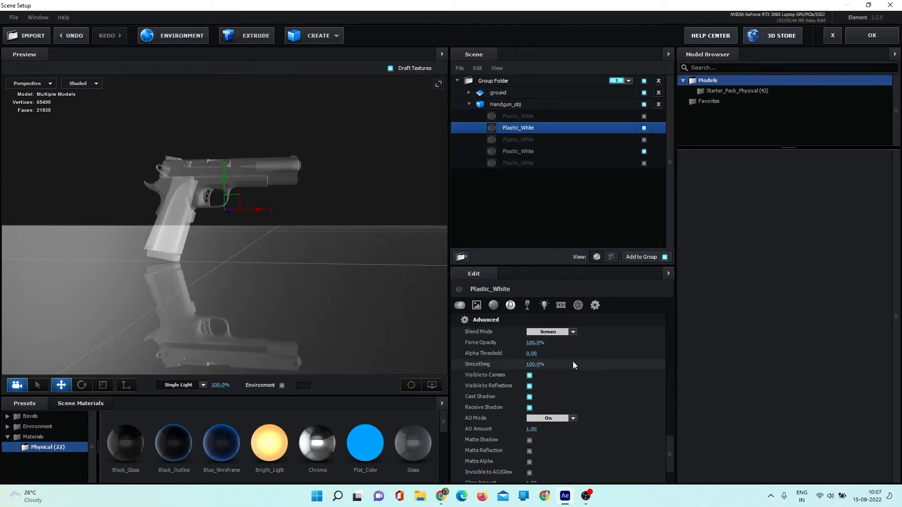
# - Enable Matte Shadow and Matte Reflection on the ground's Chrome material
pyautogui.click(469, 104)
pyautogui.click(469, 92)
pyautogui.click(508, 104)
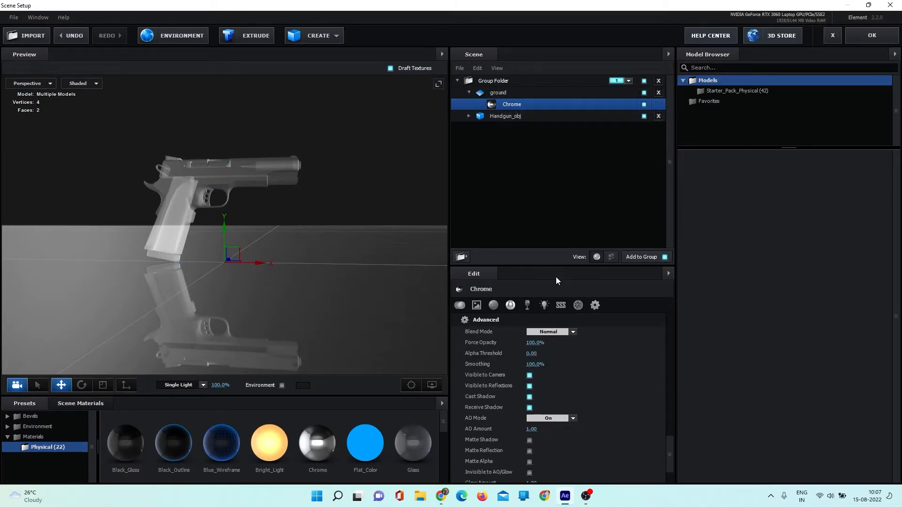
pyautogui.click(529, 441)
pyautogui.click(529, 451)
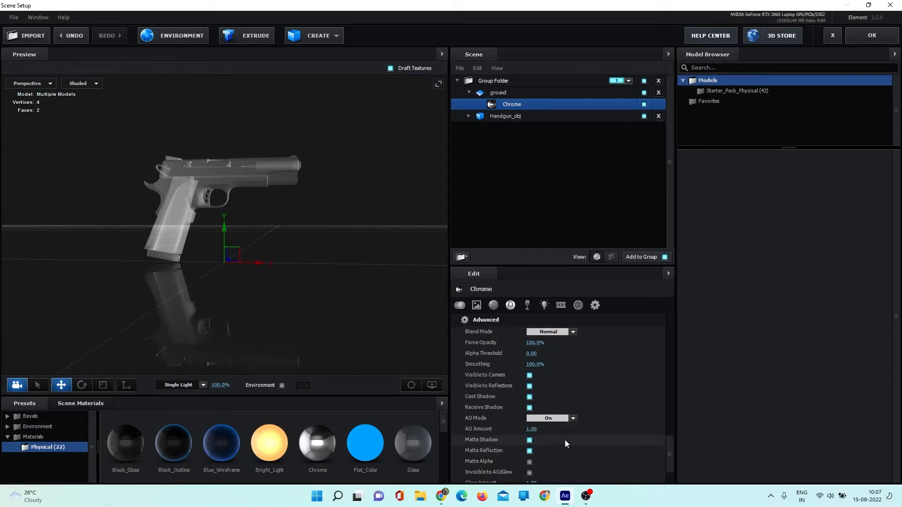
# - Toggle the Chrome material's Matte Shadow and Matte Reflection off and back on to compare the ground's appearance around the handgun
pyautogui.click(529, 440)
pyautogui.moveTo(368, 317); pyautogui.dragTo(362, 337)
pyautogui.click(529, 450)
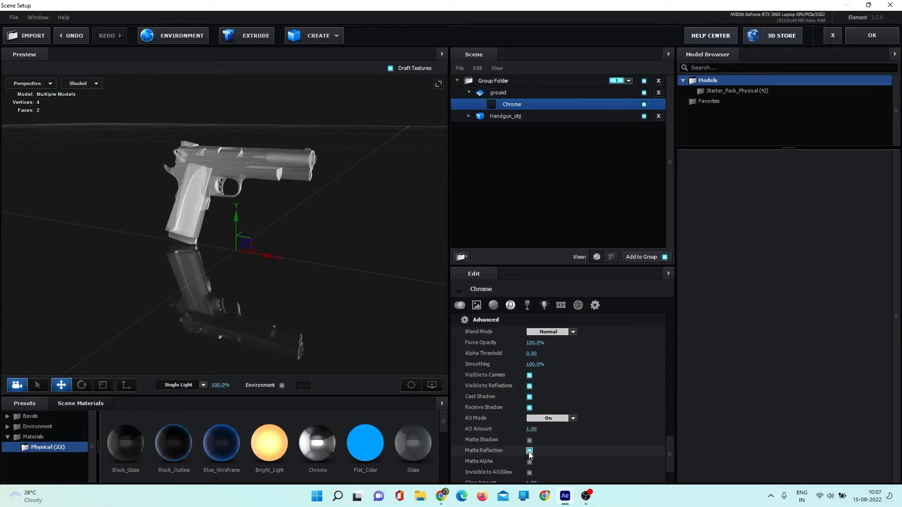
pyautogui.click(530, 451)
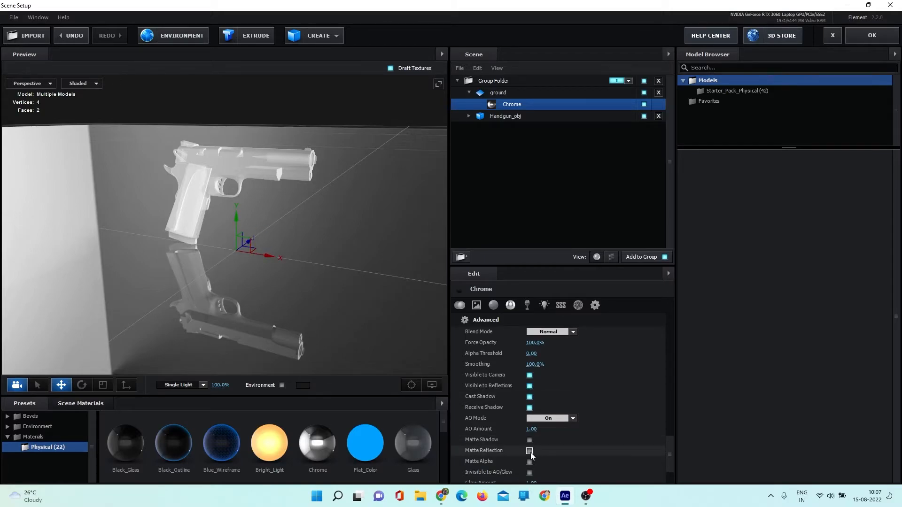
pyautogui.click(530, 440)
pyautogui.moveTo(314, 277); pyautogui.dragTo(310, 298)
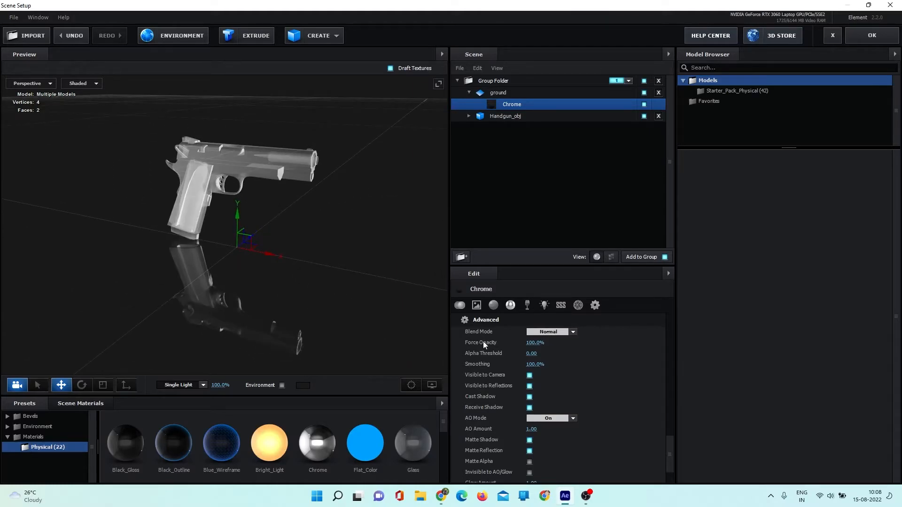
# - Set the Chrome ground material's glossiness to 85% to blur the handgun's reflection
pyautogui.click(491, 311)
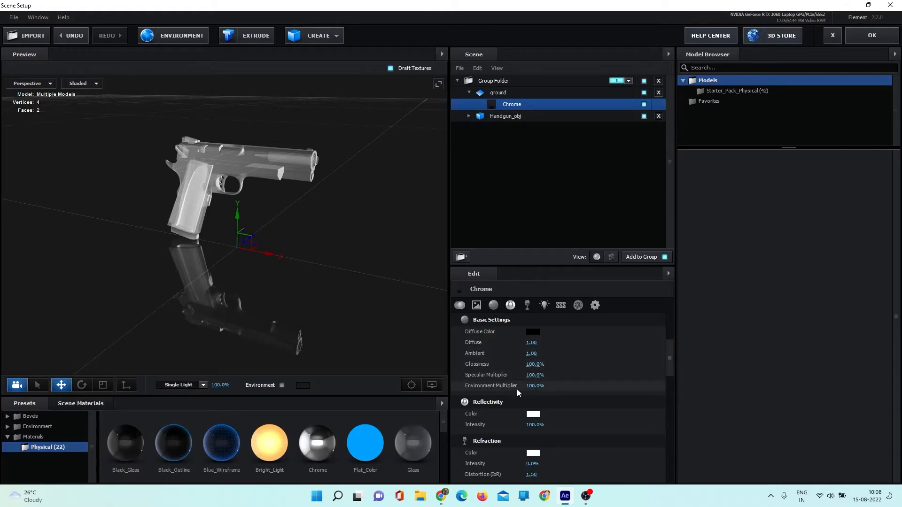
pyautogui.scroll(-2, 517, 388)
pyautogui.scroll(2, 506, 391)
pyautogui.click(533, 365)
pyautogui.write('85')
pyautogui.press('Return')
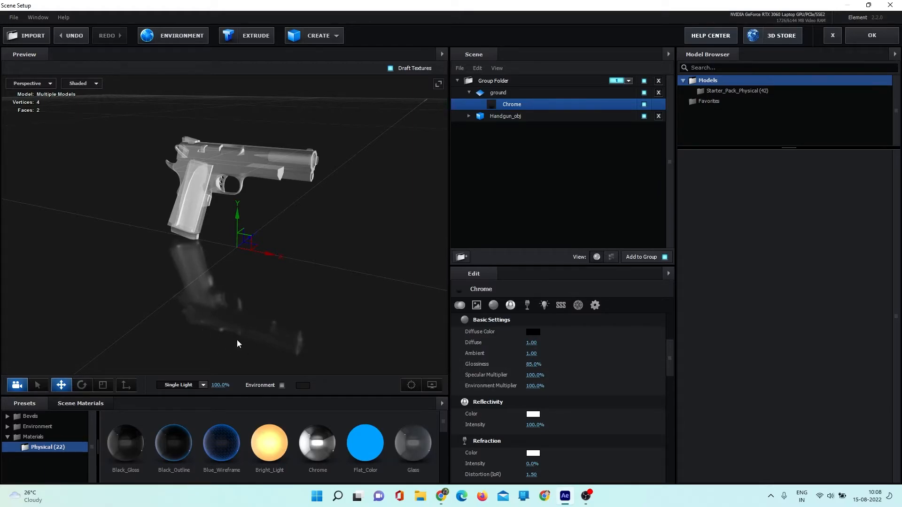
# - Accept the Element scene setup and hide the glitch layer in Main comp
pyautogui.click(872, 36)
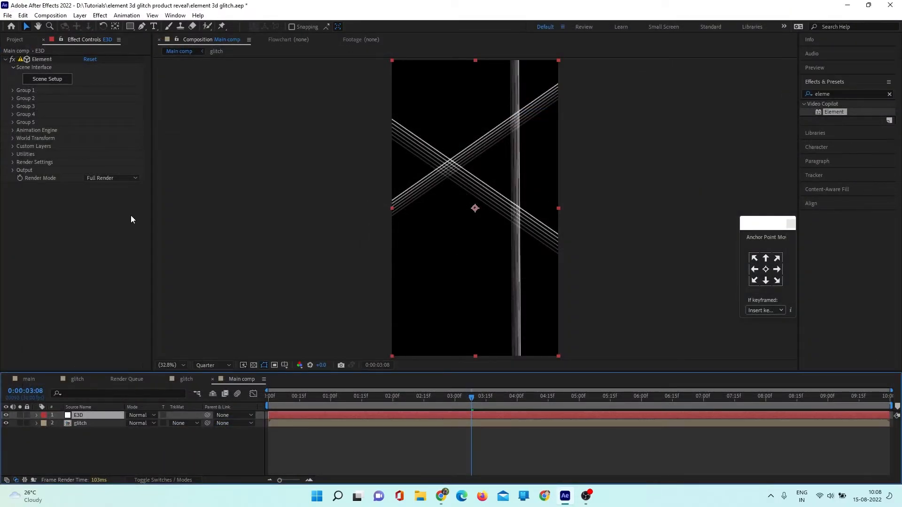
pyautogui.click(6, 423)
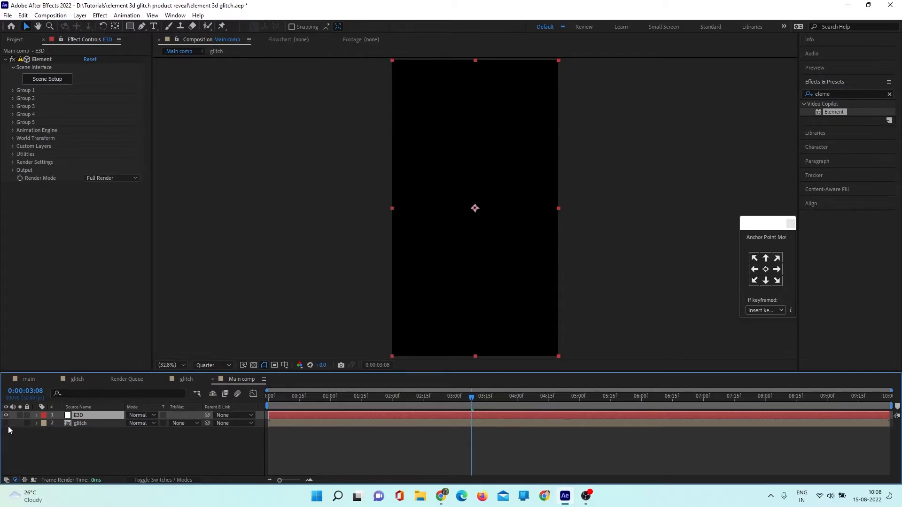
# - Create a group null for Element's Group 1 on the E3D layer and give the null an orange label
pyautogui.click(12, 90)
pyautogui.click(21, 131)
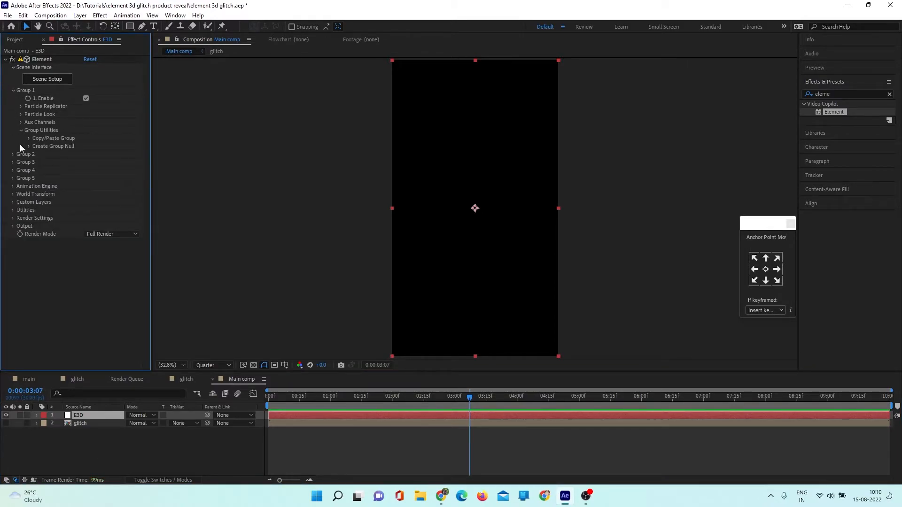
pyautogui.click(30, 146)
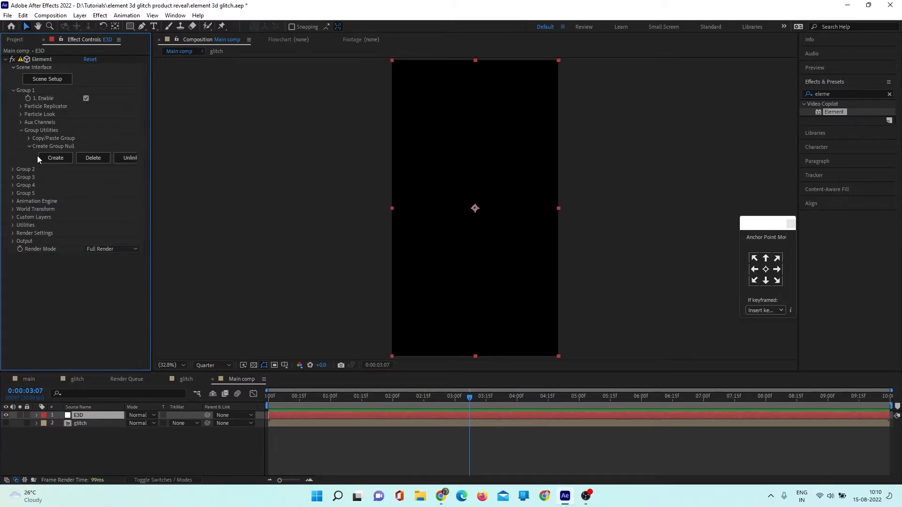
pyautogui.click(63, 159)
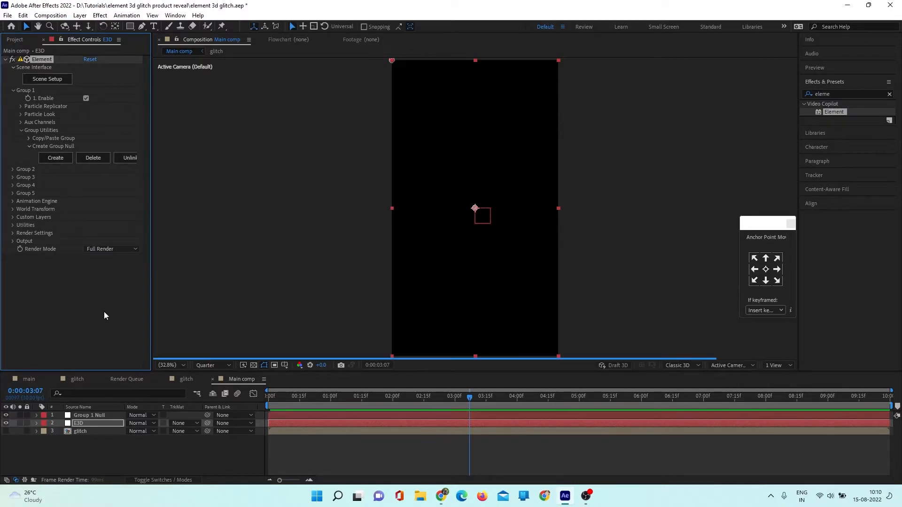
pyautogui.click(87, 416)
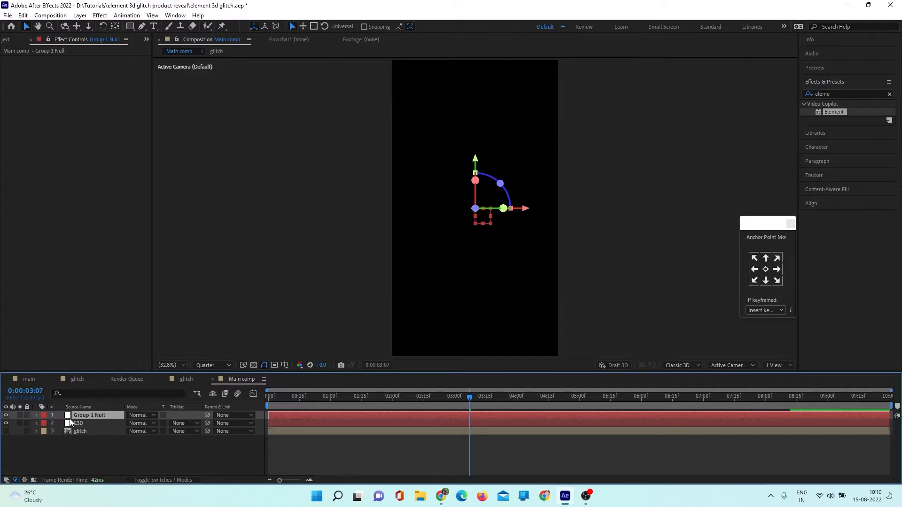
pyautogui.click(44, 415)
pyautogui.click(84, 361)
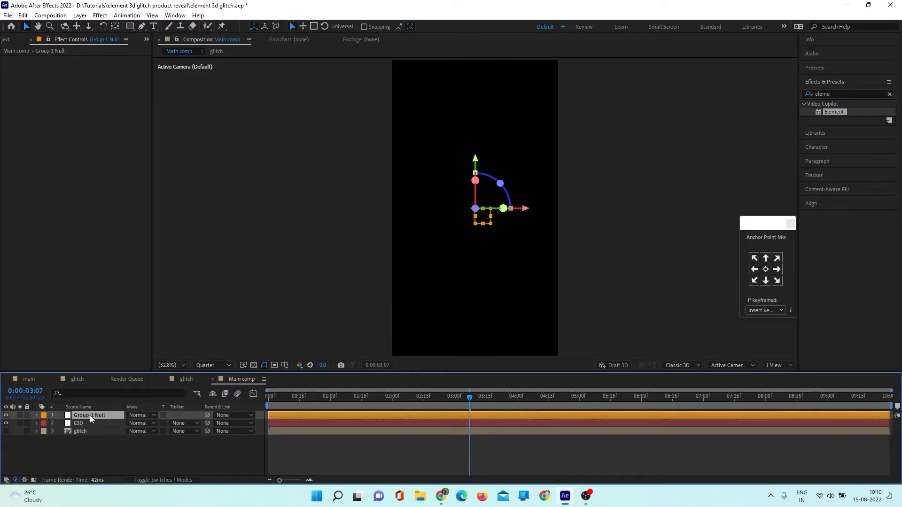
# - Reveal the Group 1 Null's position and scale, and enlarge it to about 2281% to make the handgun bigger
pyautogui.press('p')
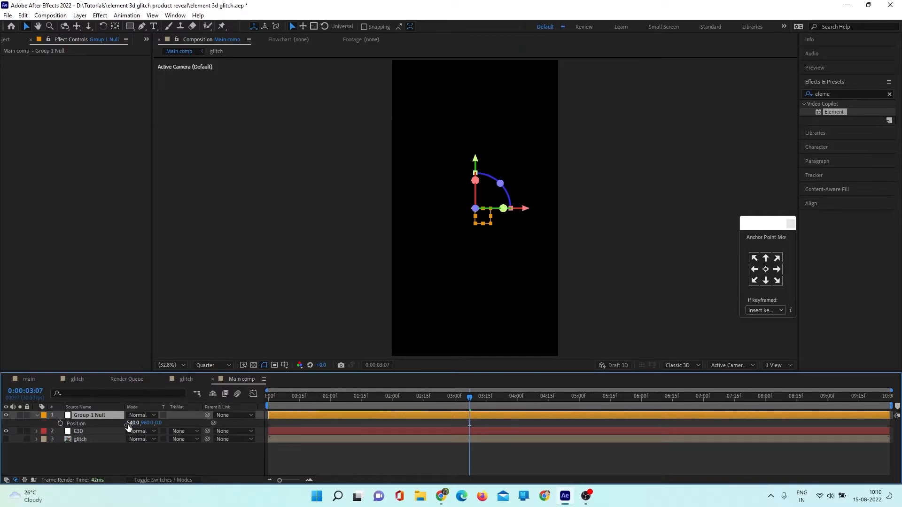
pyautogui.hotkey('shift', 's')
pyautogui.moveTo(141, 430); pyautogui.dragTo(247, 448)
pyautogui.moveTo(141, 431); pyautogui.dragTo(331, 423)
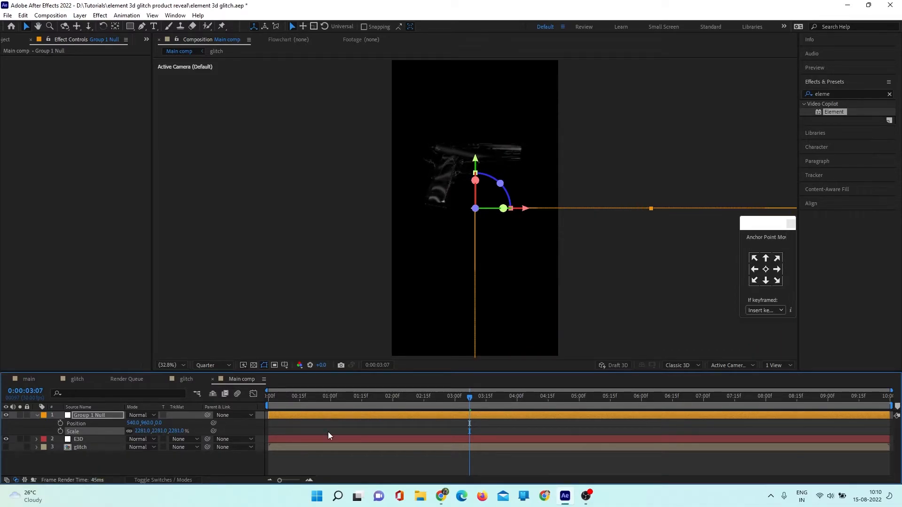
# - Set the preview resolution to Full and lower the Group 1 Null to a Y position of about 1118
pyautogui.moveTo(466, 397)
pyautogui.mouseDown()
pyautogui.moveTo(521, 402)
pyautogui.moveTo(464, 407)
pyautogui.moveTo(479, 407)
pyautogui.mouseUp()
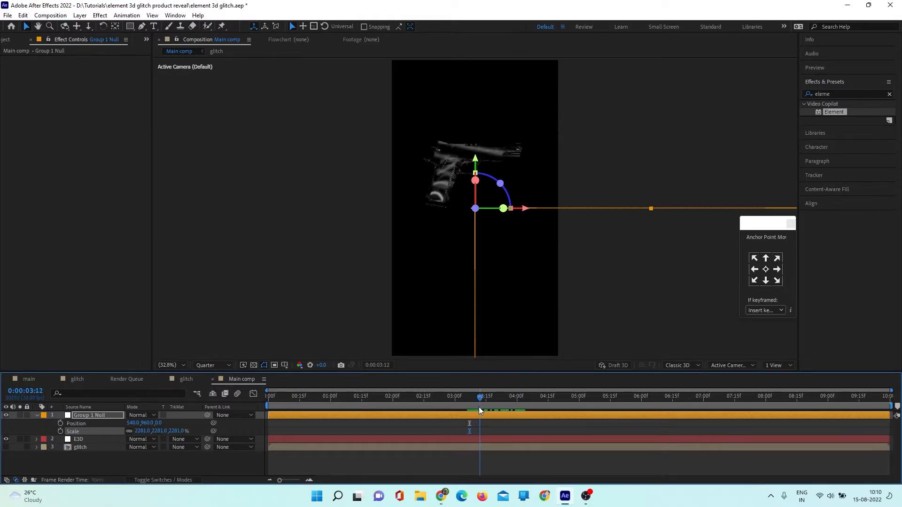
pyautogui.click(206, 366)
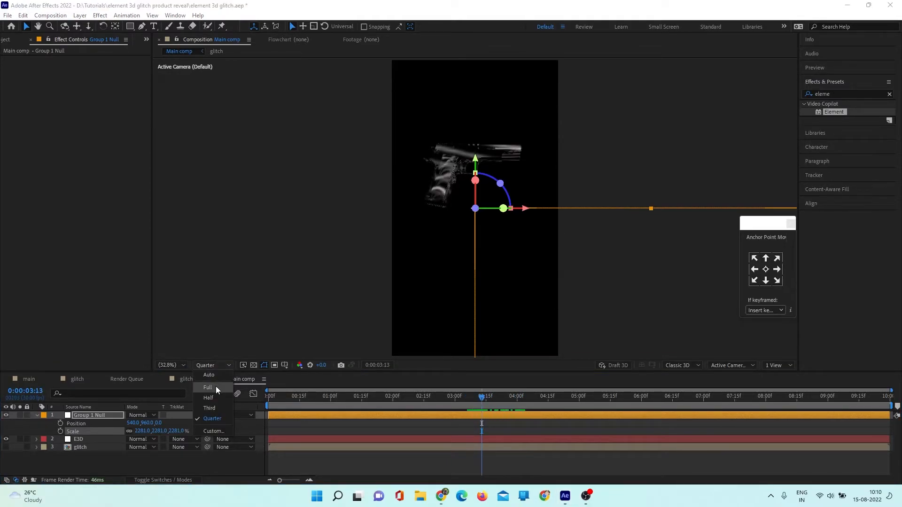
pyautogui.click(215, 387)
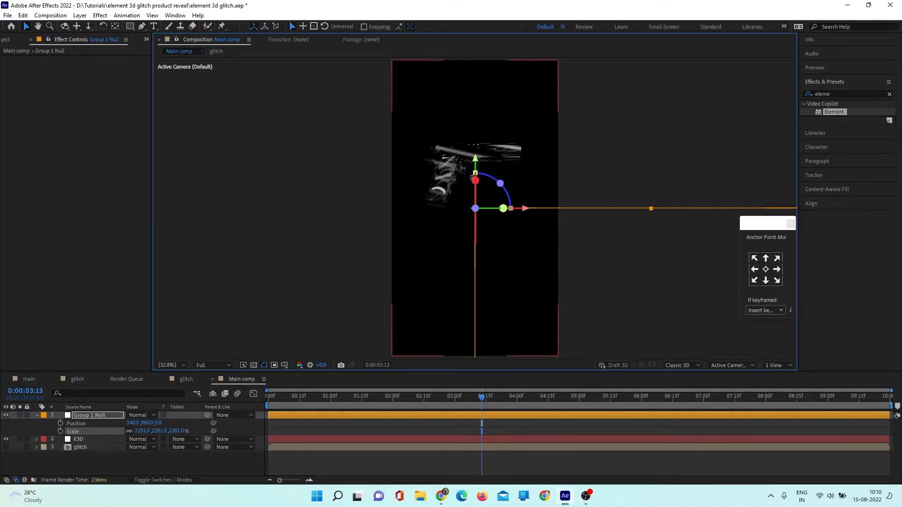
pyautogui.moveTo(475, 165); pyautogui.dragTo(477, 189)
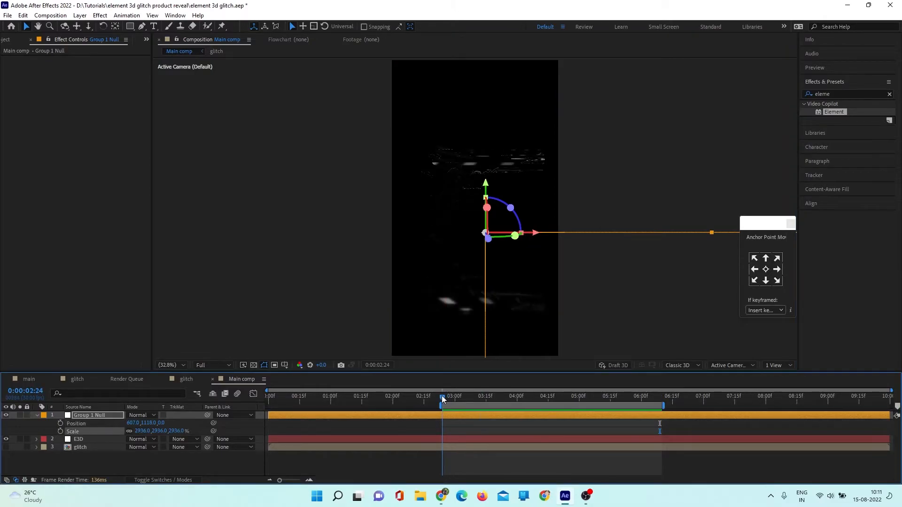
# - Preview the handgun's glitch lighting from 0:00:02:24 and move the floating anchor point palette away from the composition
pyautogui.moveTo(442, 395)
pyautogui.mouseDown()
pyautogui.moveTo(490, 404)
pyautogui.moveTo(443, 399)
pyautogui.mouseUp()
pyautogui.press('space')
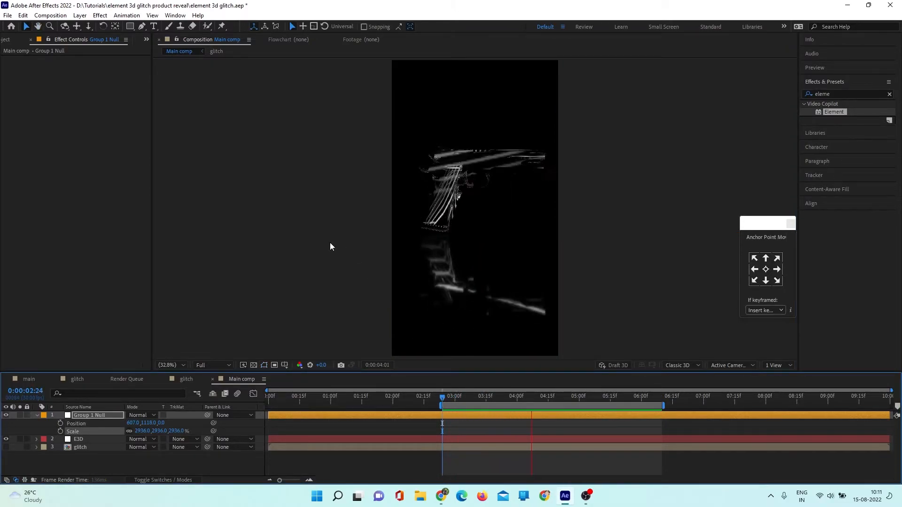
pyautogui.press('space')
pyautogui.moveTo(752, 224); pyautogui.dragTo(833, 227)
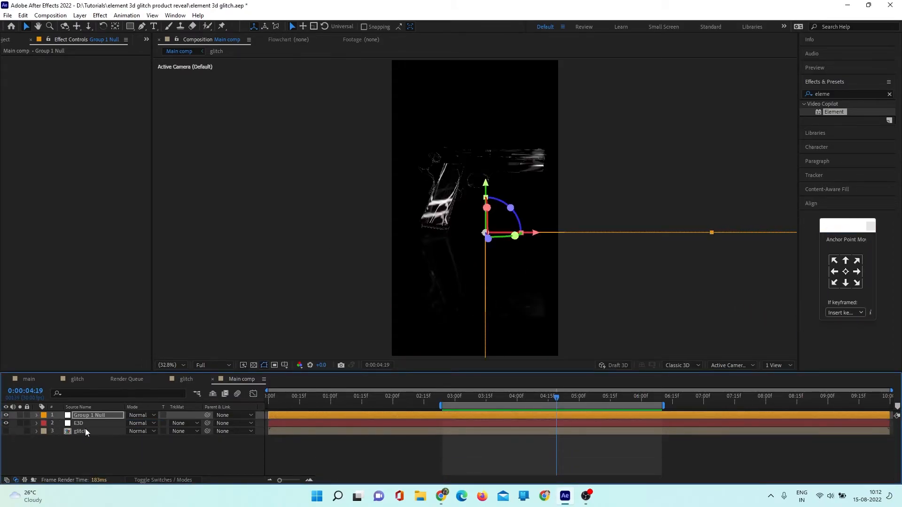
# - Enable ambient occlusion in the E3D layer's Element render settings and set its AO mode to Ray-Traced
pyautogui.click(87, 423)
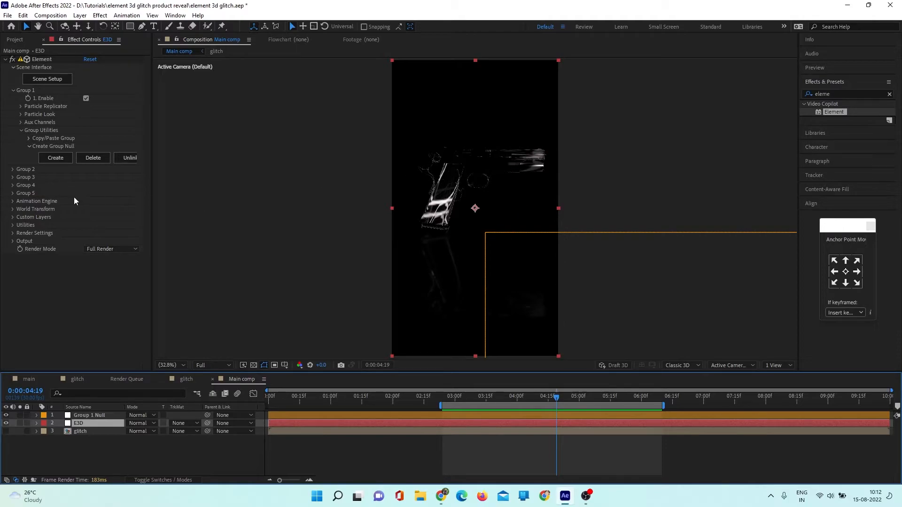
pyautogui.click(13, 90)
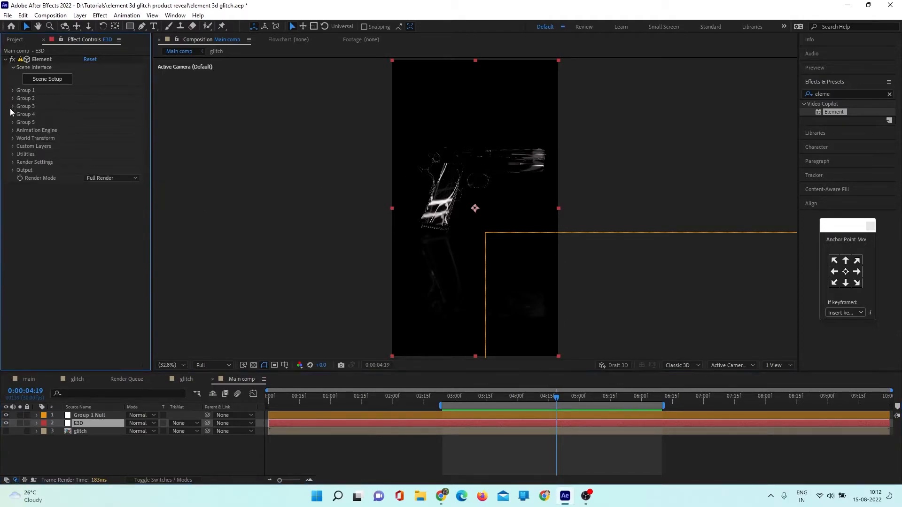
pyautogui.click(13, 163)
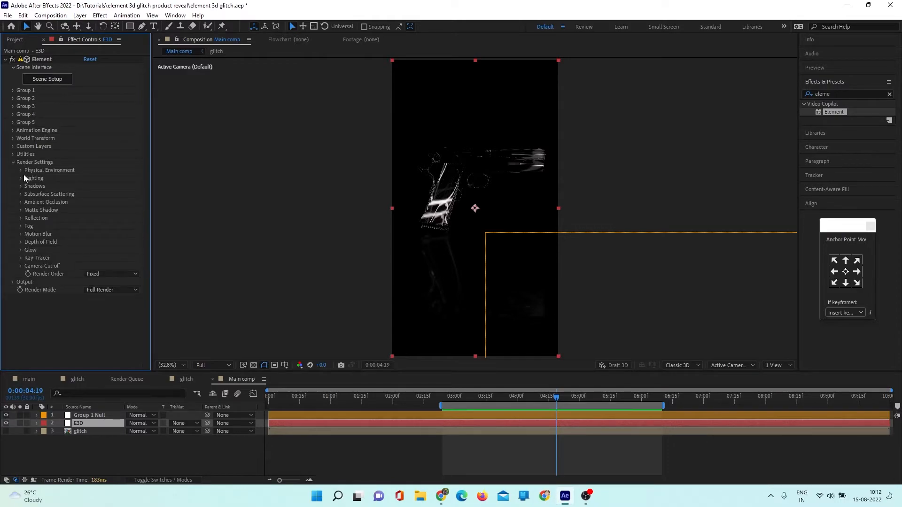
pyautogui.click(21, 202)
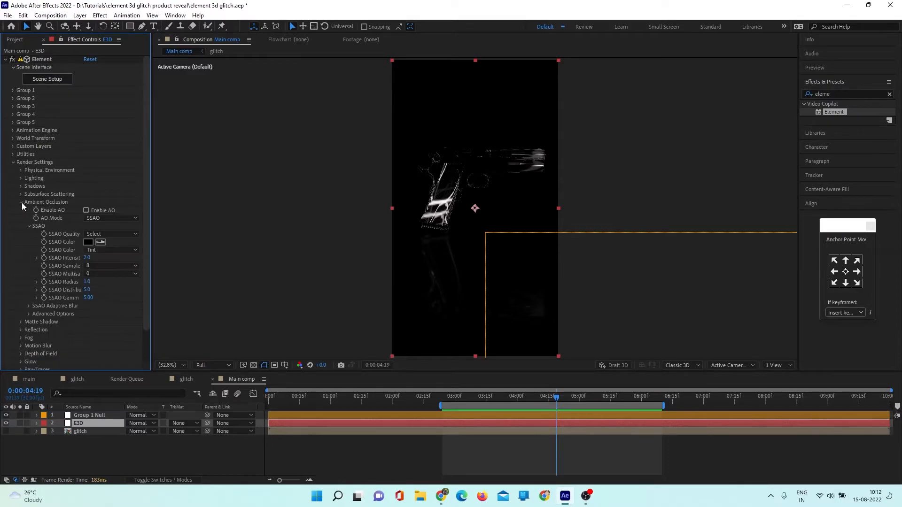
pyautogui.click(86, 210)
pyautogui.click(119, 219)
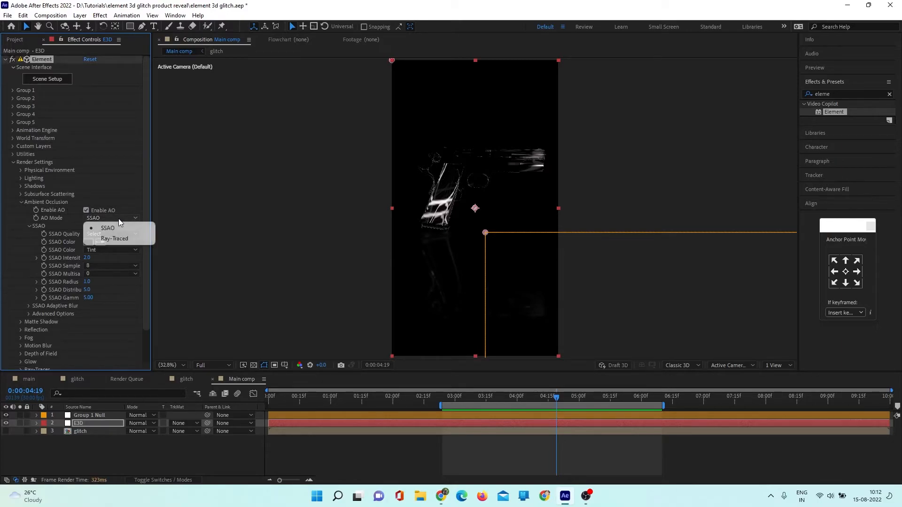
pyautogui.click(120, 239)
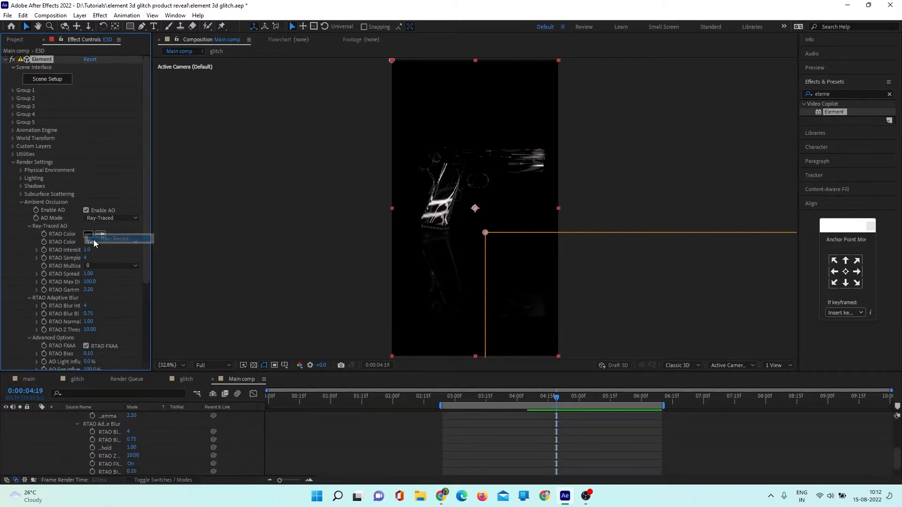
pyautogui.click(21, 202)
pyautogui.click(13, 163)
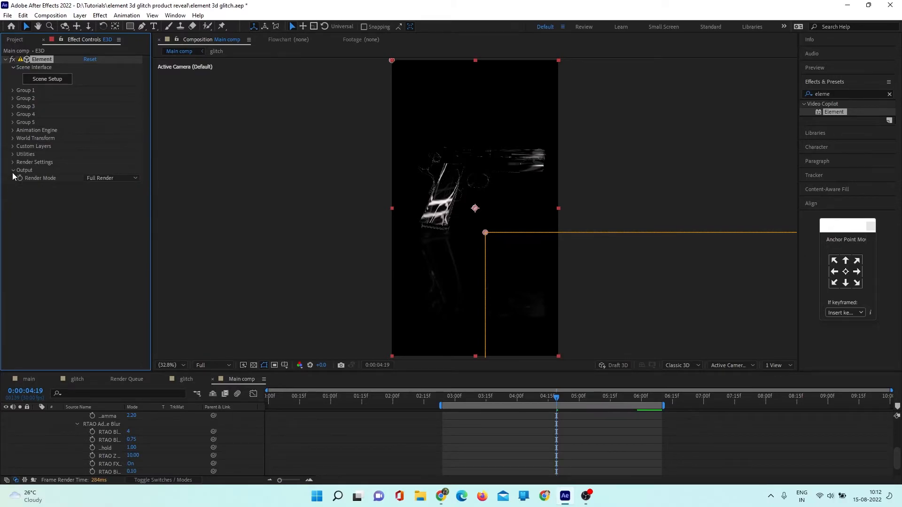
# - Set Element's output multisampling to 16 and enable enhanced multisampling
pyautogui.click(13, 171)
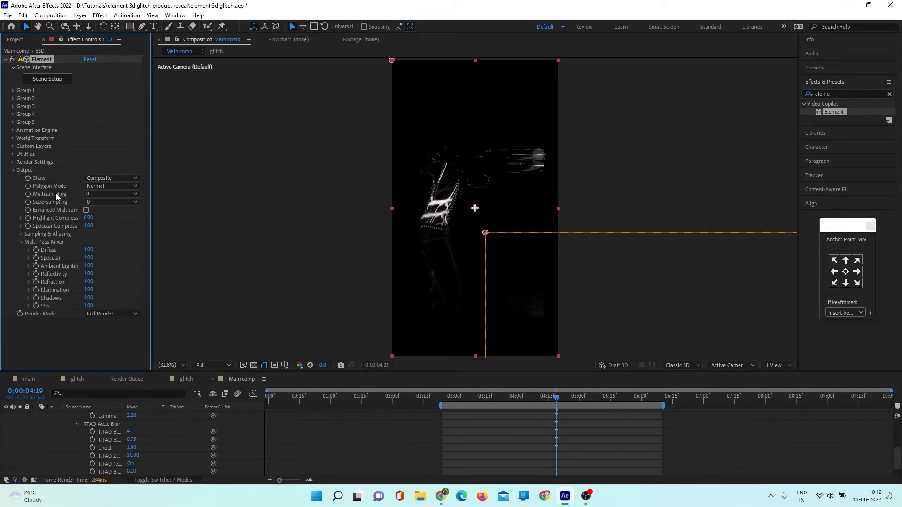
pyautogui.click(93, 194)
pyautogui.click(106, 255)
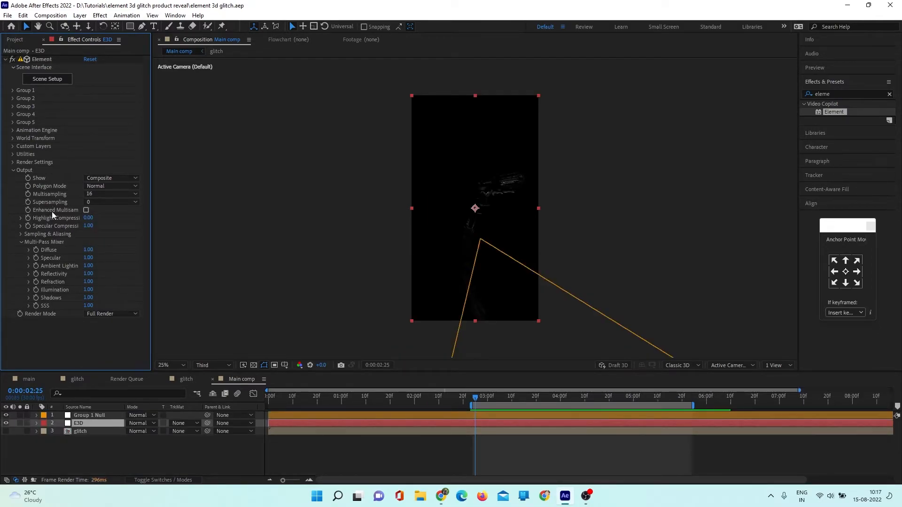
pyautogui.click(86, 210)
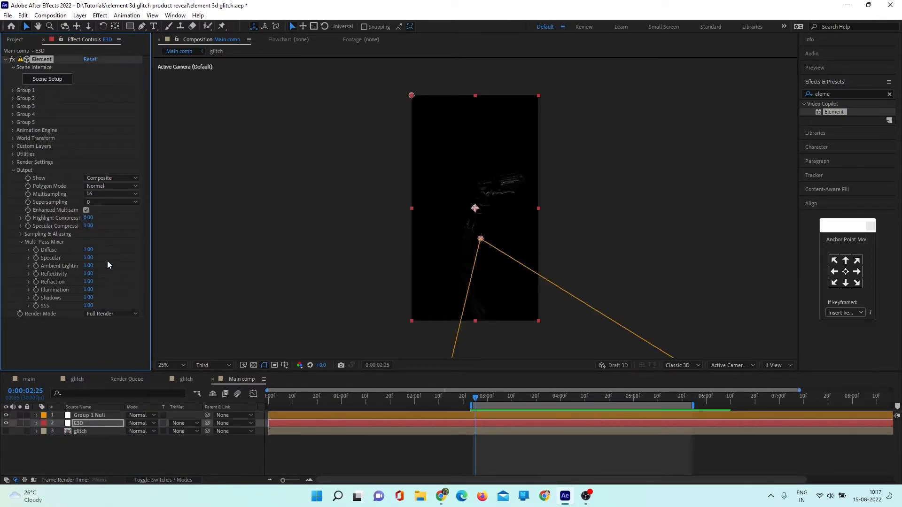
pyautogui.click(13, 171)
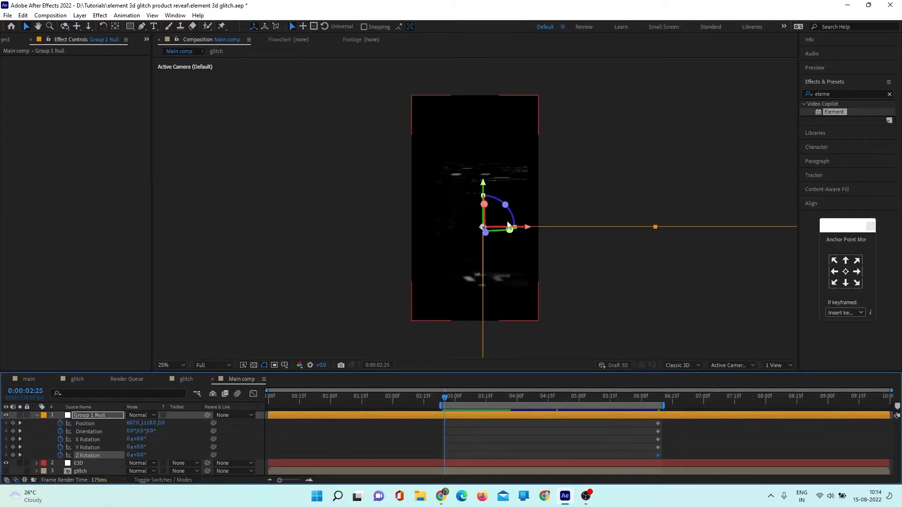
# - Keyframe the Group 1 Null's starting pose at 0:00:02:25, oriented to about 332.4°, 66.6°, 29.7° and moved slightly lower
pyautogui.moveTo(488, 233); pyautogui.dragTo(484, 227)
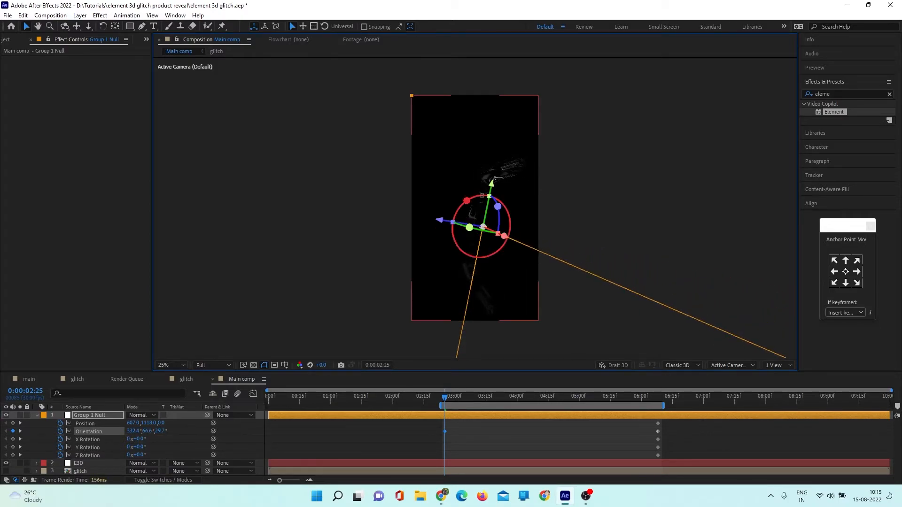
pyautogui.moveTo(491, 185); pyautogui.dragTo(489, 197)
pyautogui.moveTo(459, 229); pyautogui.dragTo(467, 235)
# - Scrub through the handgun's rotation, reduce the preview resolution to Third, and return to the first keyframes
pyautogui.moveTo(443, 399); pyautogui.dragTo(631, 412)
pyautogui.click(219, 364)
pyautogui.click(212, 408)
pyautogui.click(444, 398)
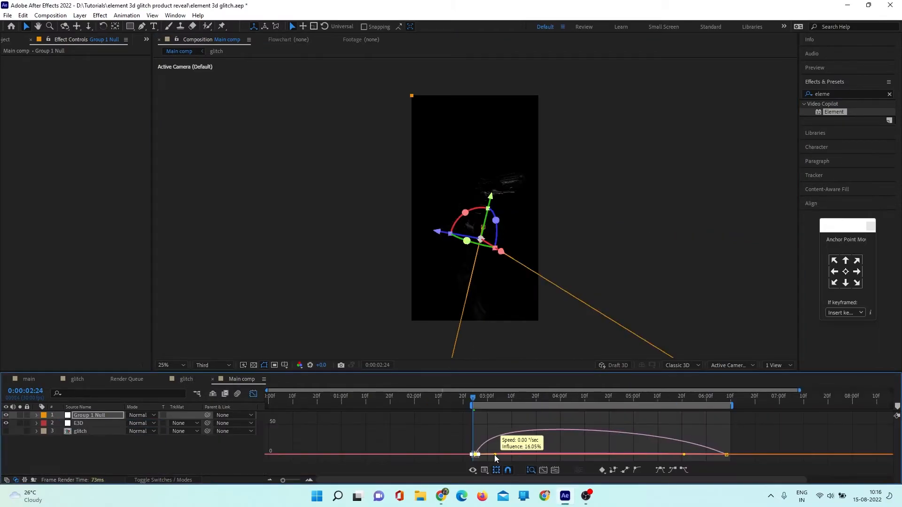
# - Lengthen the easing into the Group 1 Null's final keyframes in the speed graph and preview the handgun's motion
pyautogui.moveTo(684, 455); pyautogui.dragTo(621, 457)
pyautogui.click(254, 394)
pyautogui.press('space')
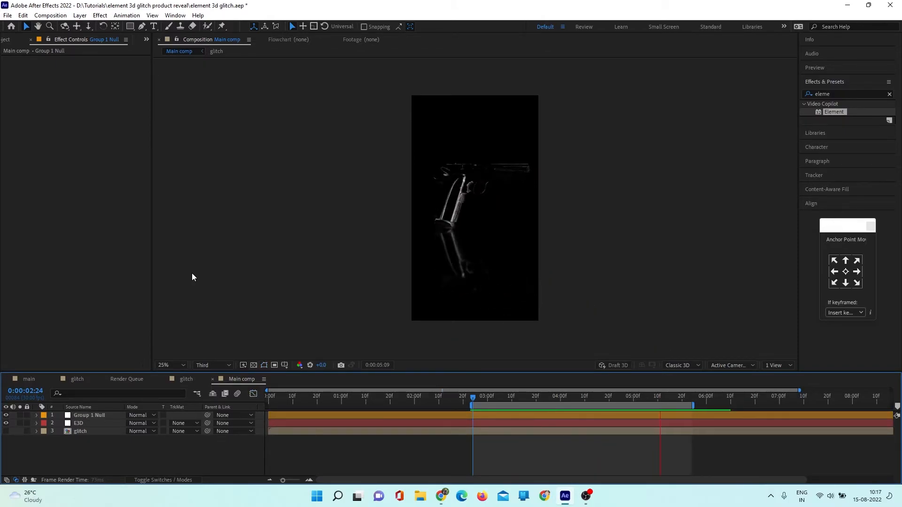
pyautogui.click(474, 397)
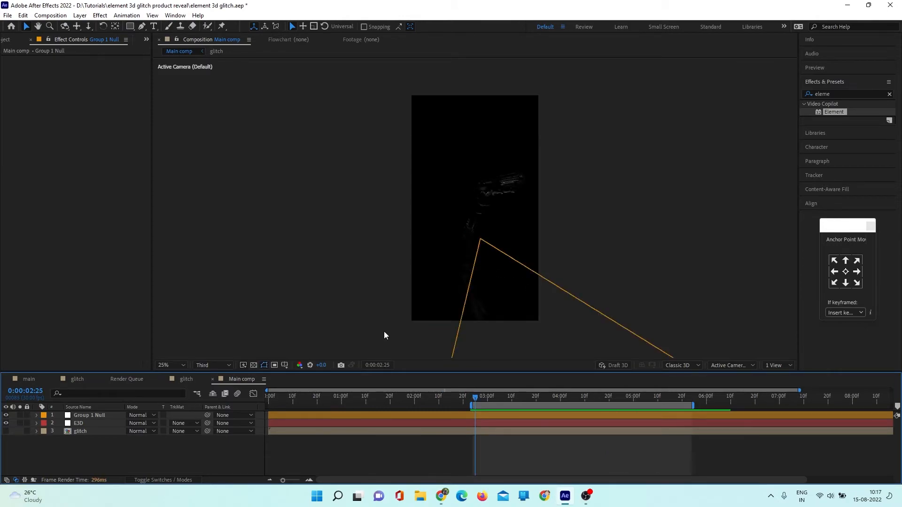
pyautogui.press('space')
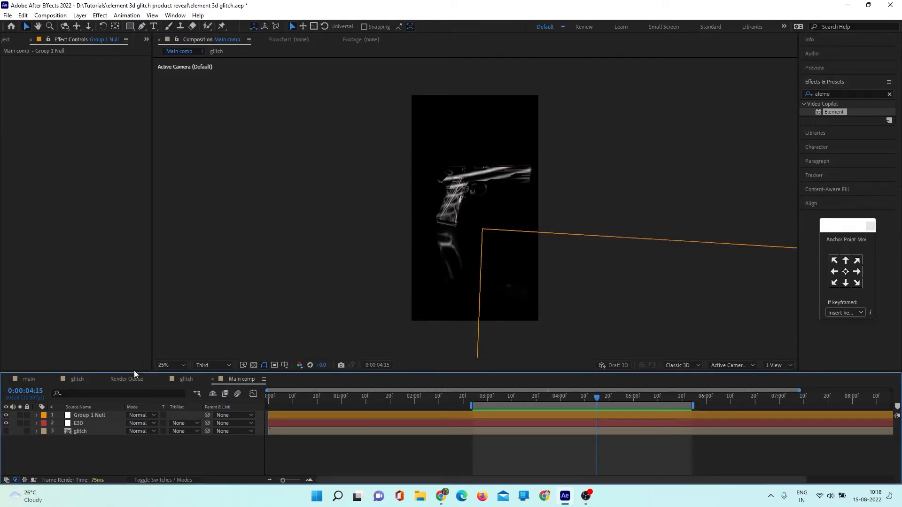
# - Open the glitch composition and select its echo layer
pyautogui.click(182, 381)
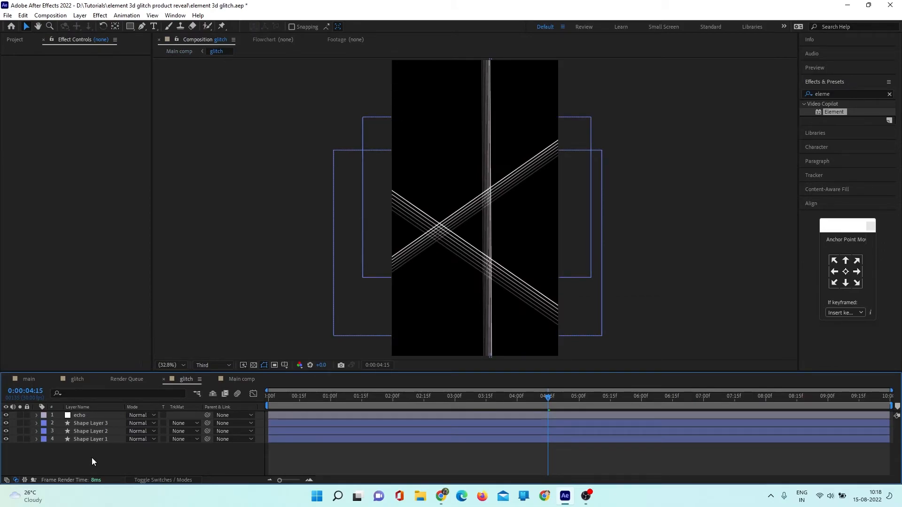
pyautogui.click(84, 416)
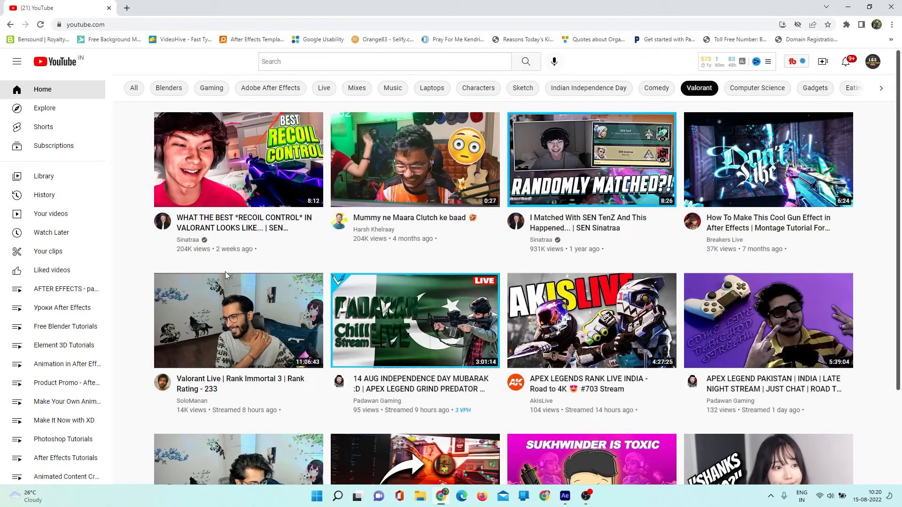
# - Switch to YouTube in the browser and search for "glitches footage"
pyautogui.click(290, 59)
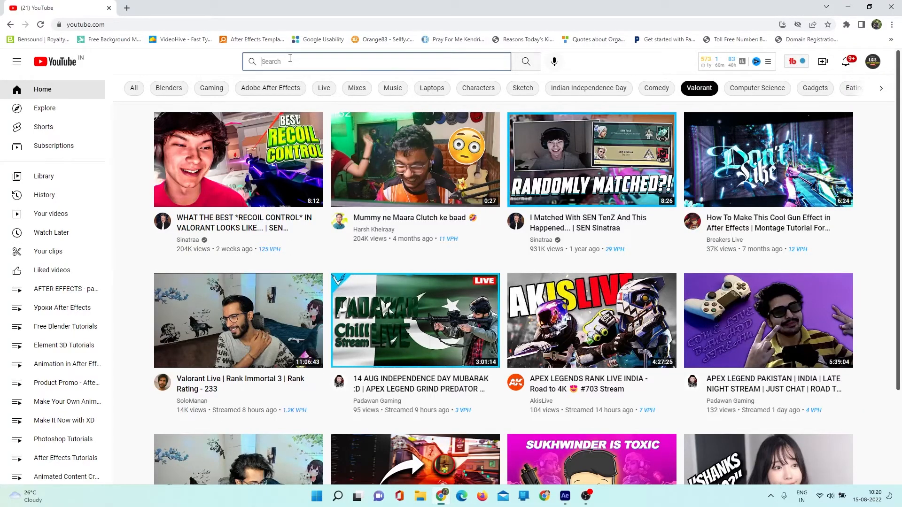
pyautogui.write('glitche')
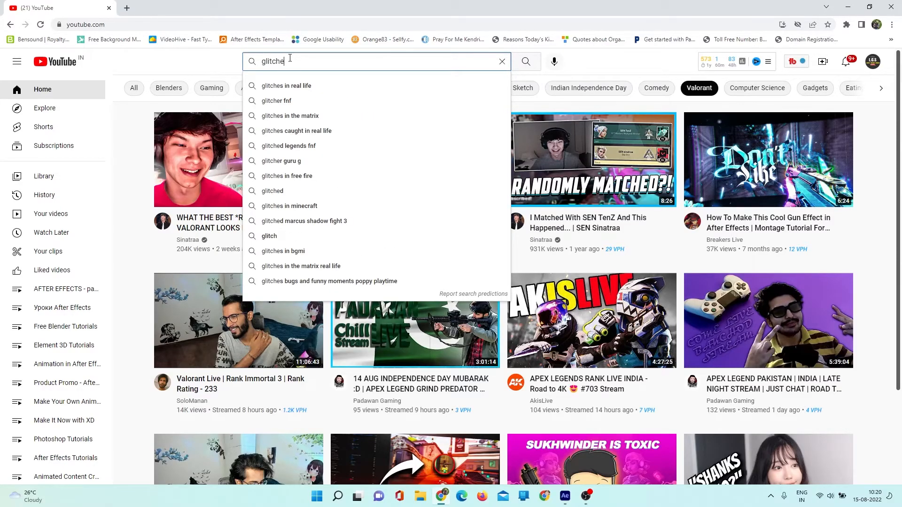
pyautogui.write('s footage')
pyautogui.press('Return')
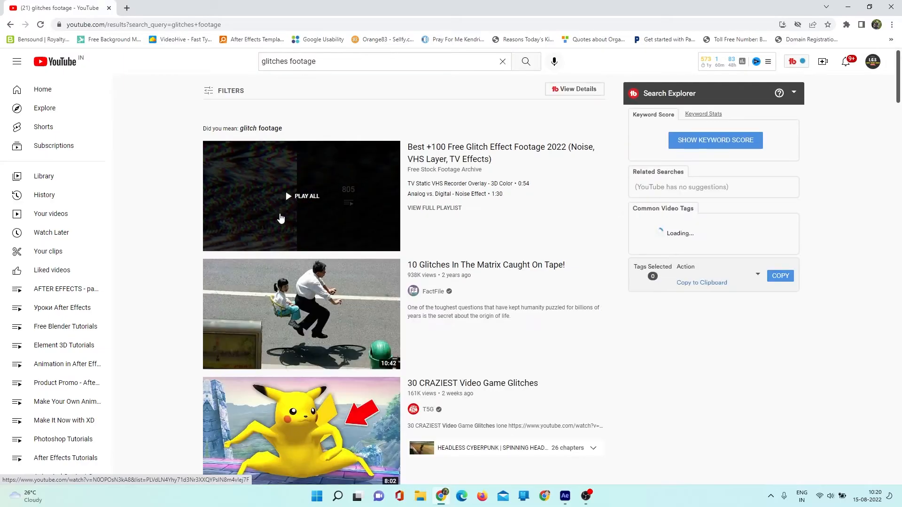
# - Search YouTube for "rgb gitches footage" and browse the resulting videos
pyautogui.click(263, 221)
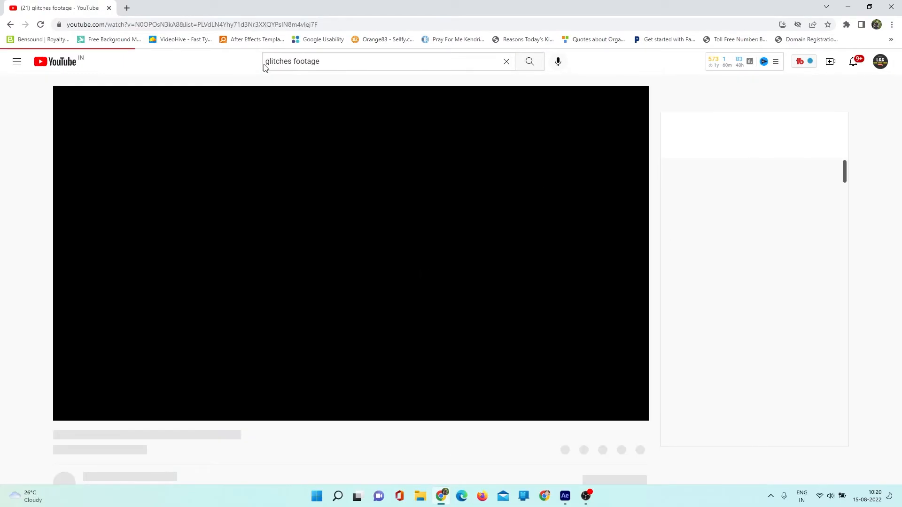
pyautogui.click(266, 62)
pyautogui.write('rgb')
pyautogui.press('Return')
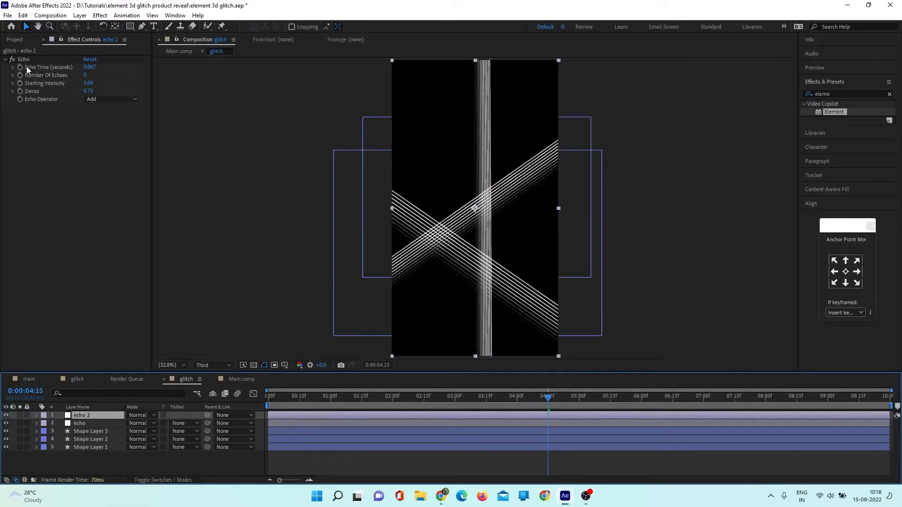
# - In After Effects, replace the Echo effect on the echo 2 layer with the Glow effect
pyautogui.click(23, 59)
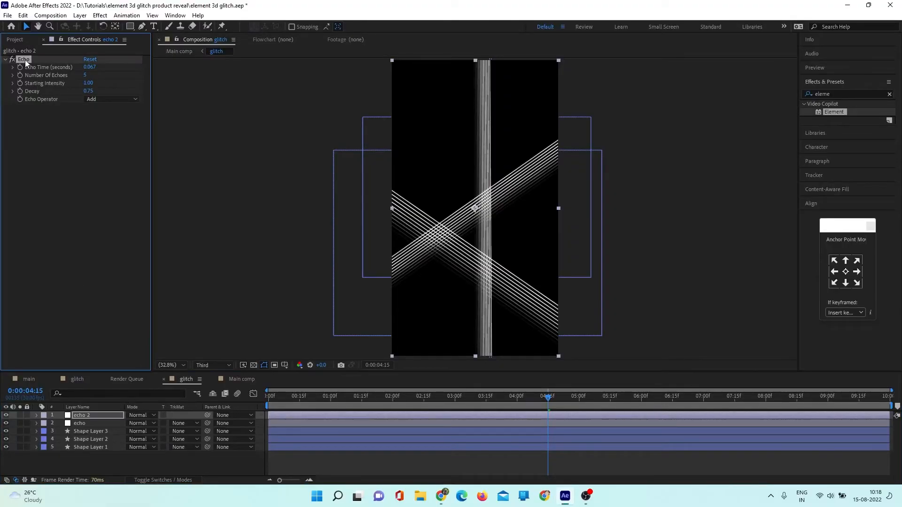
pyautogui.press('Delete')
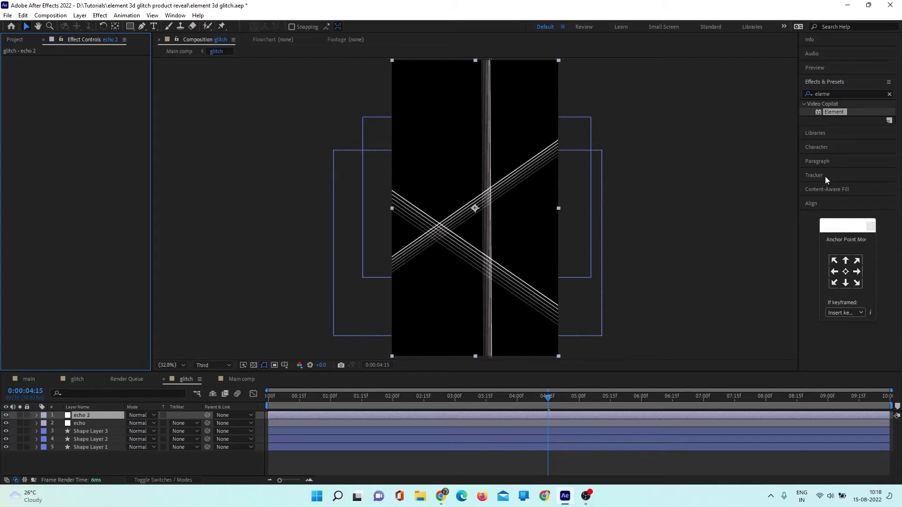
pyautogui.click(889, 94)
pyautogui.click(869, 93)
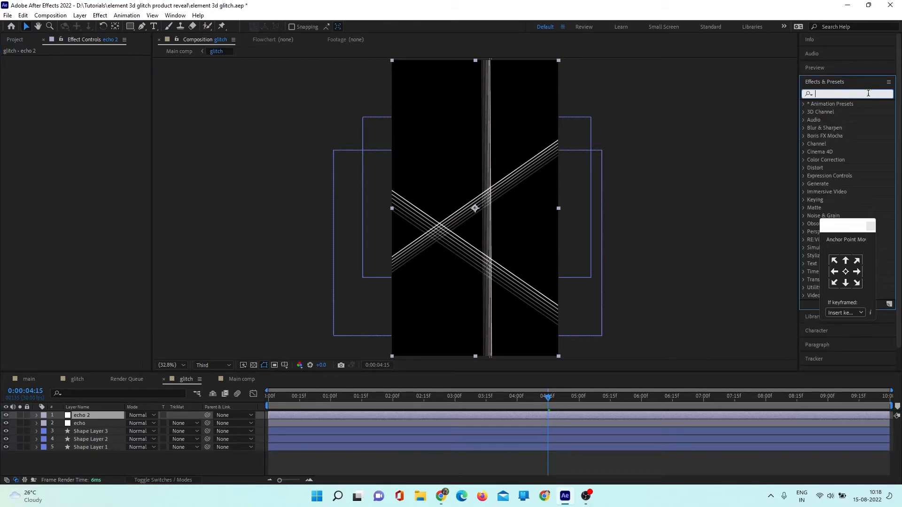
pyautogui.write('glo')
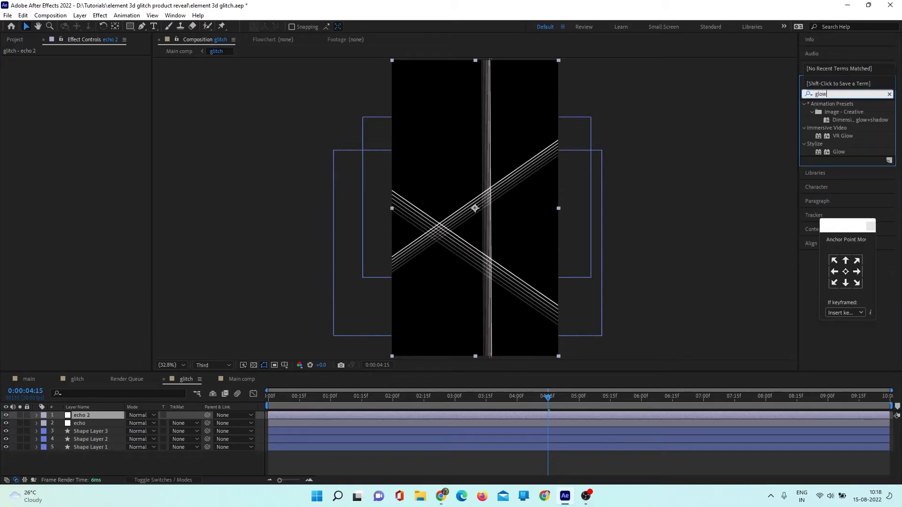
pyautogui.write('w')
pyautogui.moveTo(839, 152); pyautogui.dragTo(107, 419)
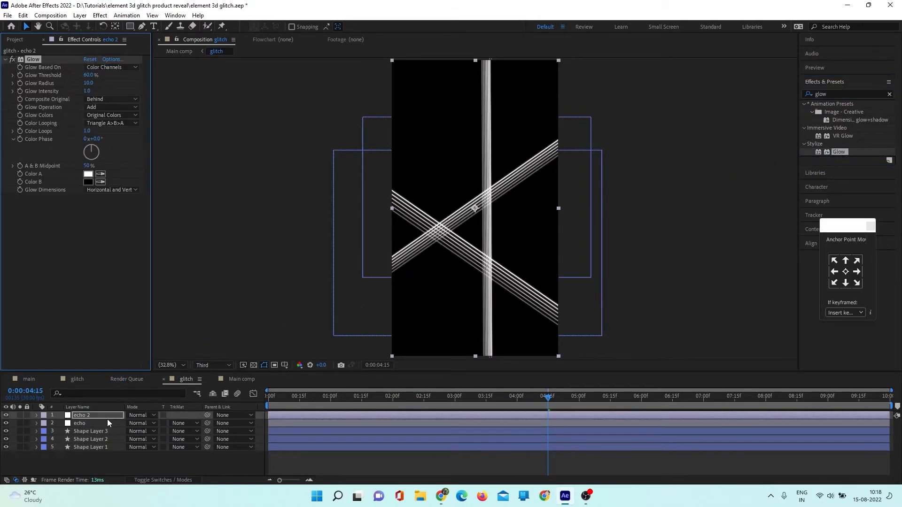
# - Rename the echo 2 layer to glow and set its Glow Radius to 150
pyautogui.click(101, 416)
pyautogui.press('Return')
pyautogui.write('glow')
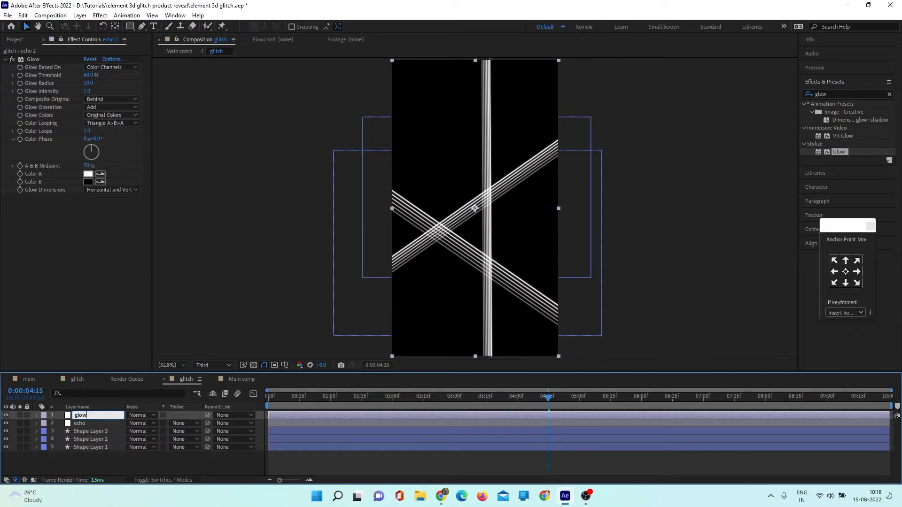
pyautogui.press('Return')
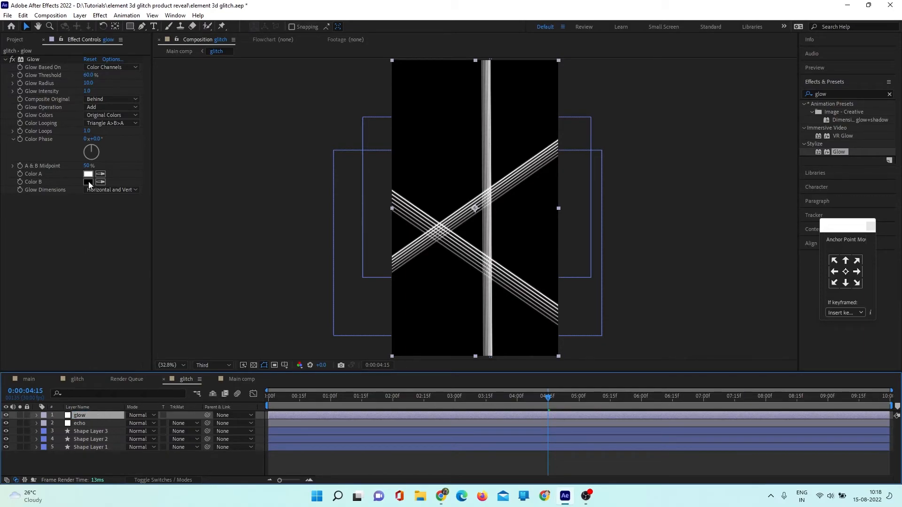
pyautogui.click(89, 84)
pyautogui.write('150')
pyautogui.press('Return')
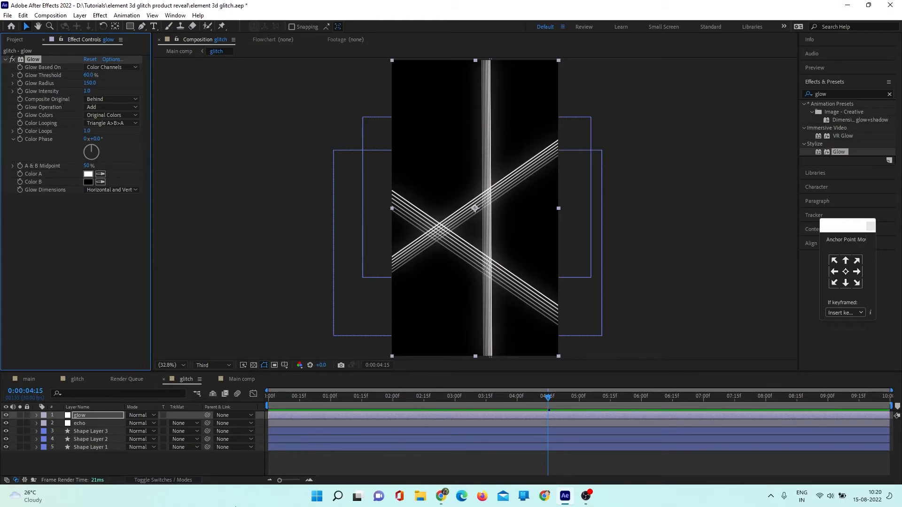
# - Add the MAGIC FLUID ART video beneath Shape Layer 1 in the glitch composition and go to 3 seconds
pyautogui.click(158, 469)
pyautogui.click(17, 40)
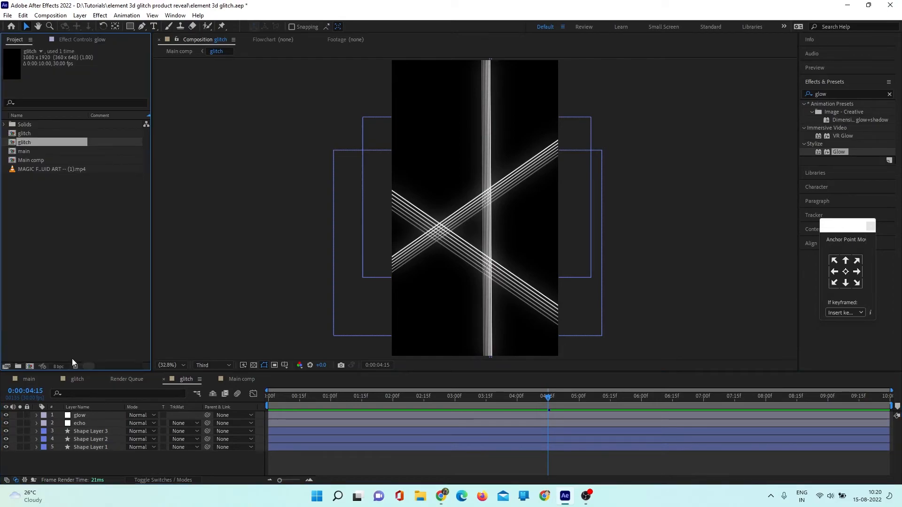
pyautogui.moveTo(54, 169); pyautogui.dragTo(54, 457)
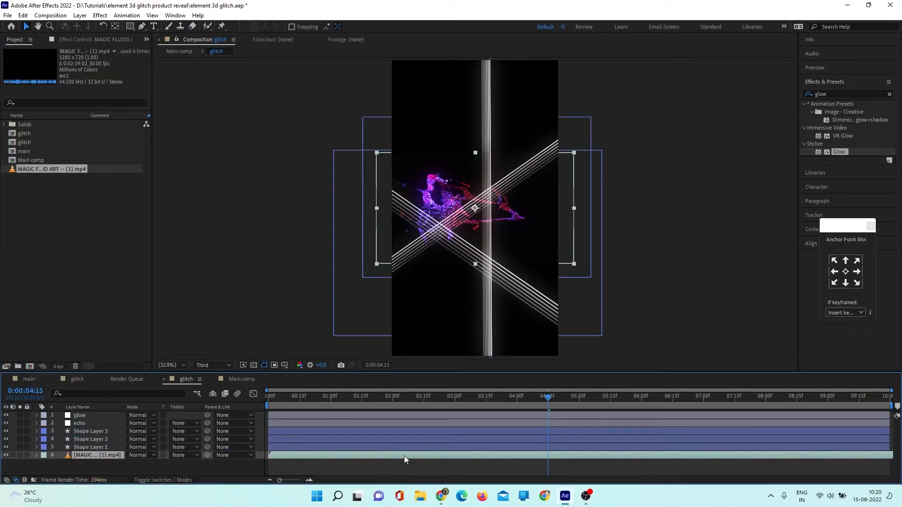
pyautogui.moveTo(548, 397); pyautogui.dragTo(486, 404)
pyautogui.click(450, 400)
# - Scale up the fluid art video to cover the whole frame and shift it horizontally over the lines
pyautogui.press('s')
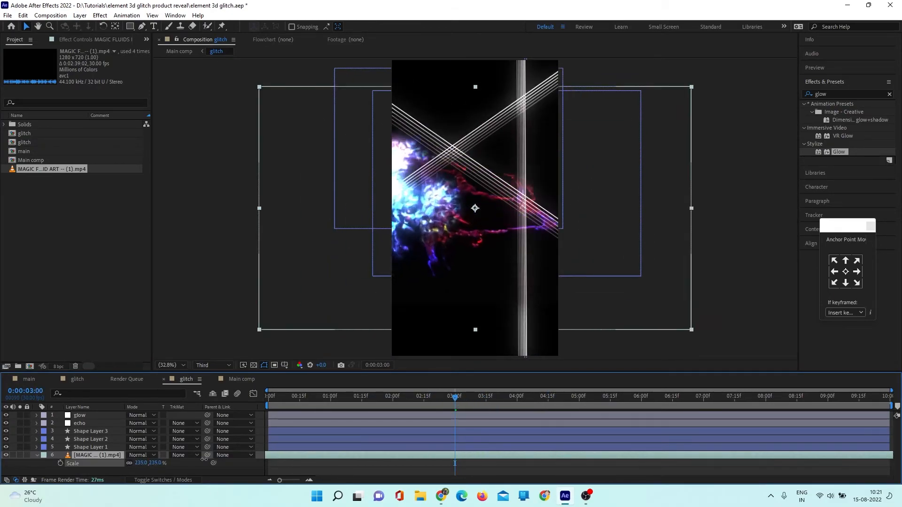
pyautogui.moveTo(478, 208); pyautogui.dragTo(551, 208)
pyautogui.click(38, 456)
pyautogui.click(38, 456)
# - Set the video's track matte to Alpha Matte "Shape Layer 1" and scrub to 0:00:04:02 to check the coloured lines
pyautogui.click(80, 447)
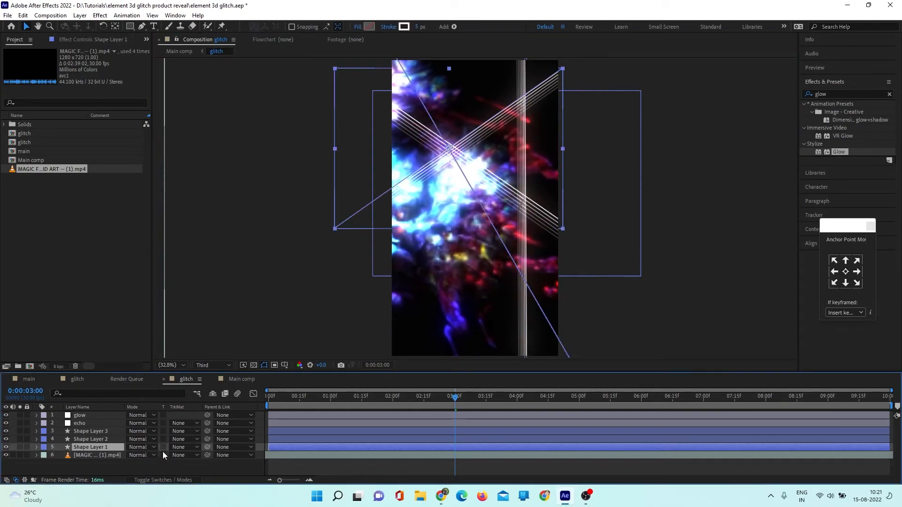
pyautogui.click(149, 463)
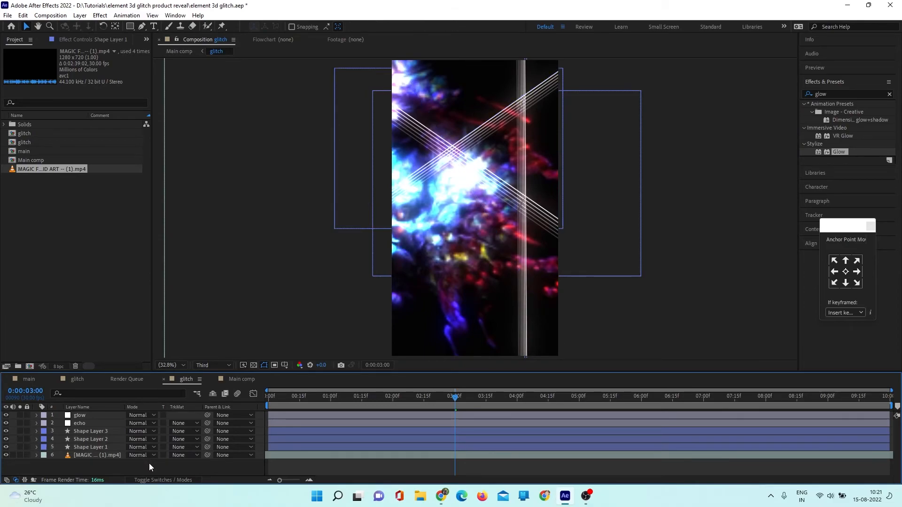
pyautogui.click(184, 456)
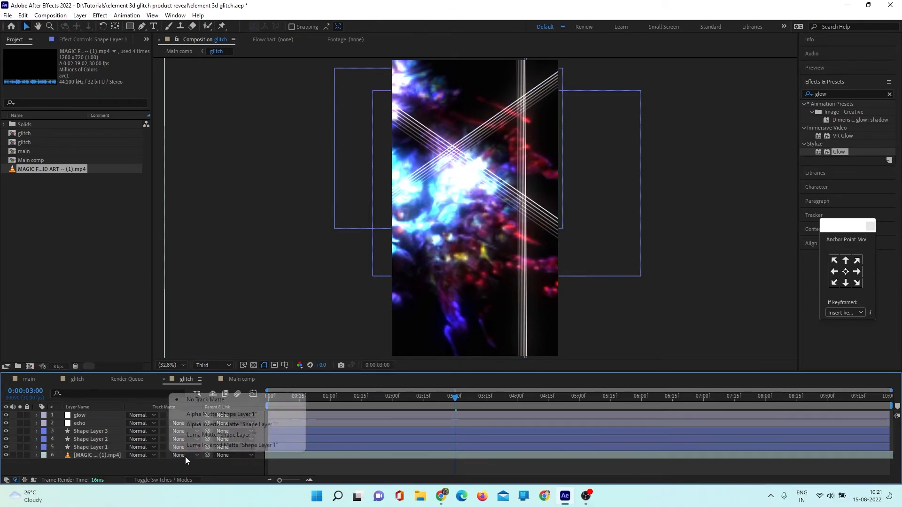
pyautogui.click(222, 414)
pyautogui.moveTo(458, 400); pyautogui.dragTo(521, 405)
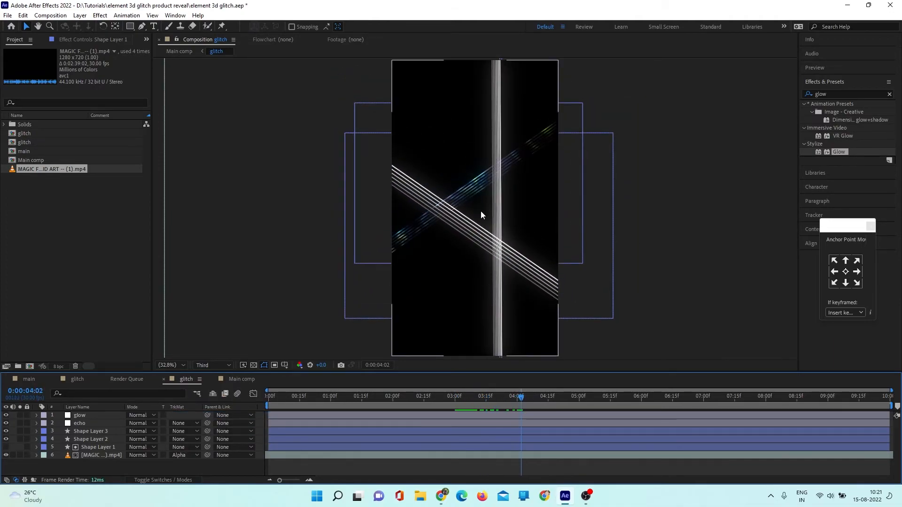
# - Duplicate the matted video beneath Shape Layer 2, keep its alpha matte, and hide Shape Layer 2
pyautogui.click(97, 455)
pyautogui.hotkey('ctrl', 'd')
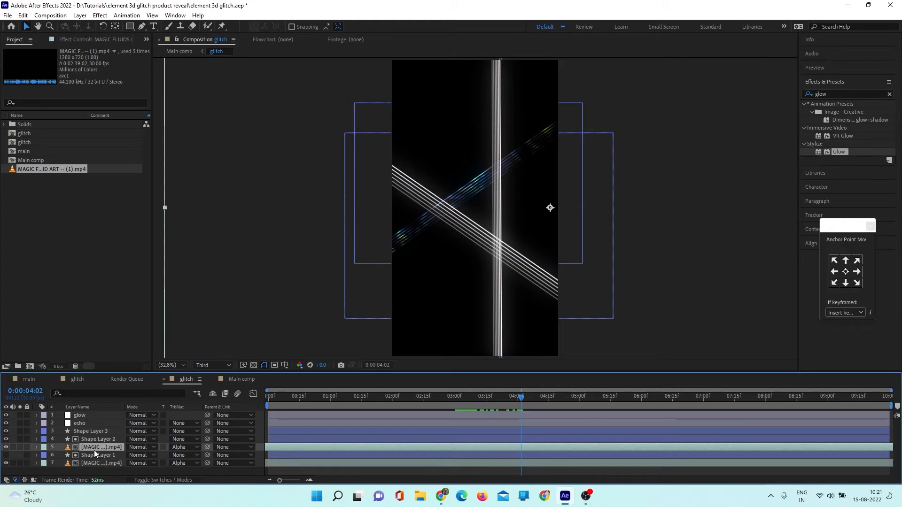
pyautogui.moveTo(93, 447); pyautogui.dragTo(94, 443)
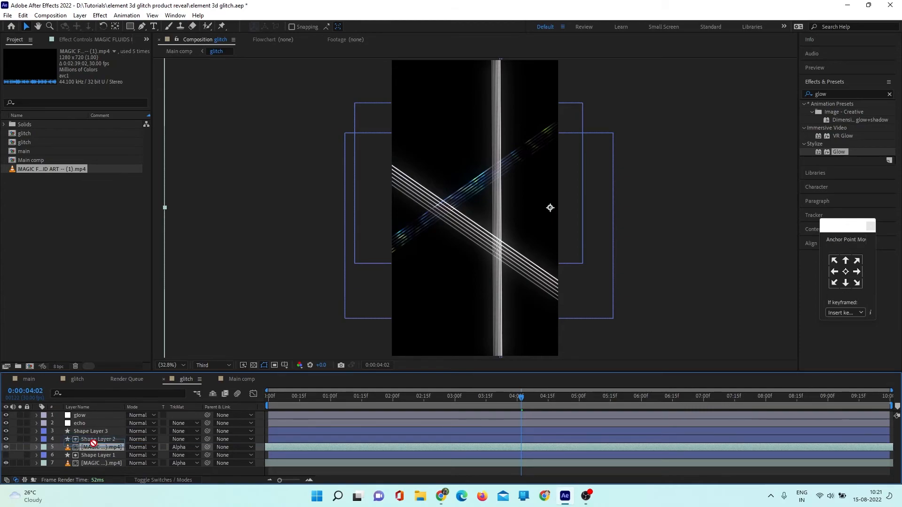
pyautogui.click(188, 448)
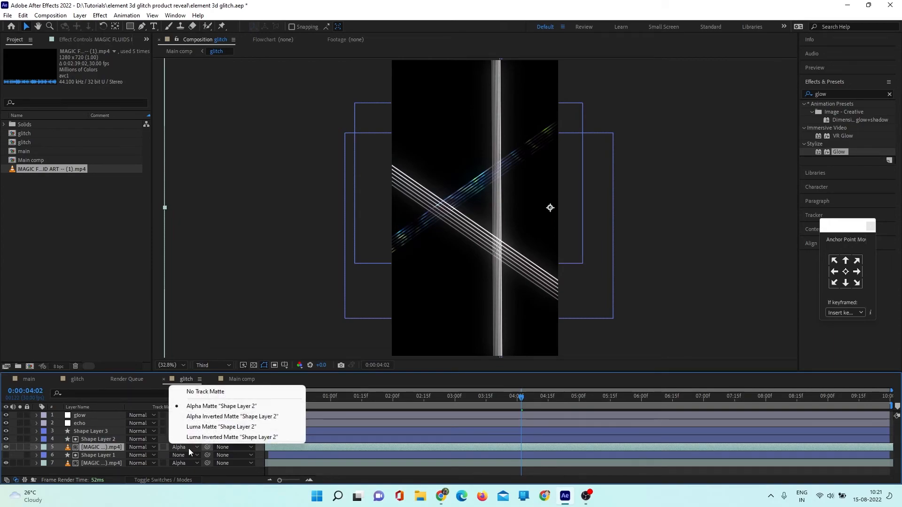
pyautogui.click(438, 450)
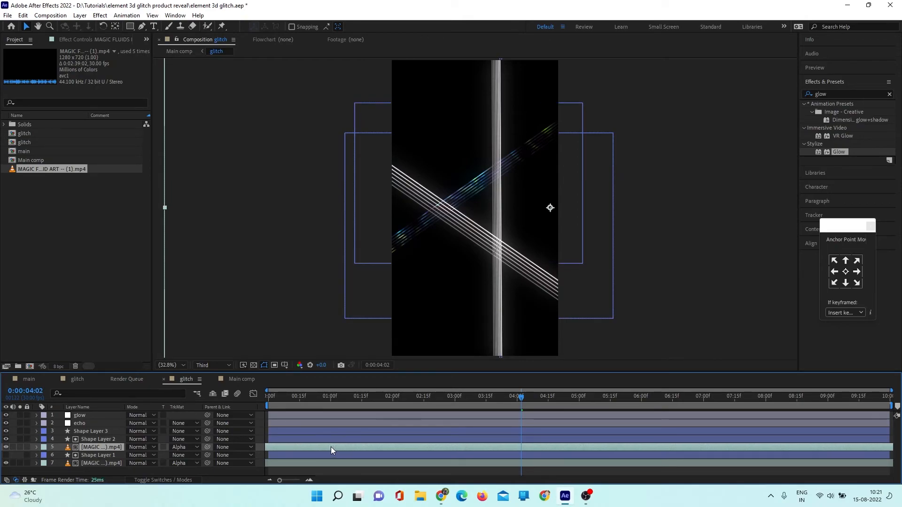
pyautogui.click(6, 440)
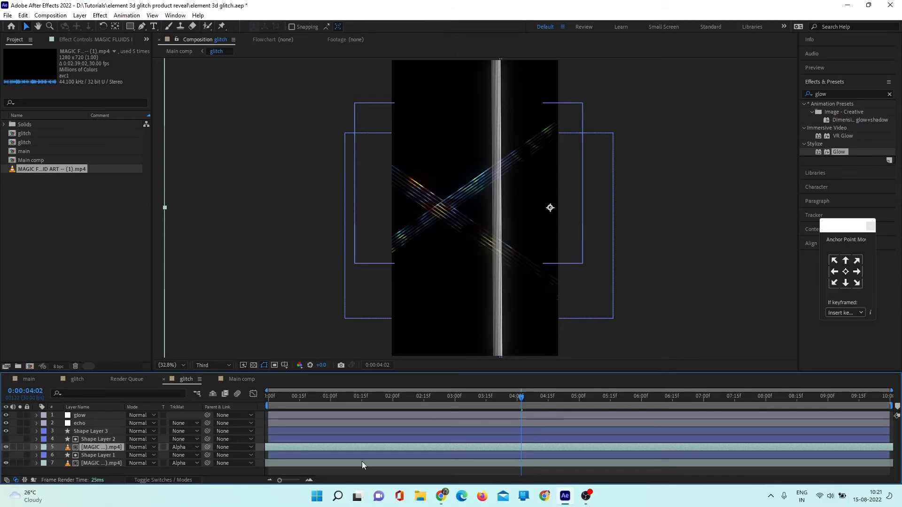
# - Slip the duplicated video's footage within its layer to vary the second line's colours, and scrub to check them
pyautogui.click(523, 397)
pyautogui.moveTo(523, 396); pyautogui.dragTo(466, 413)
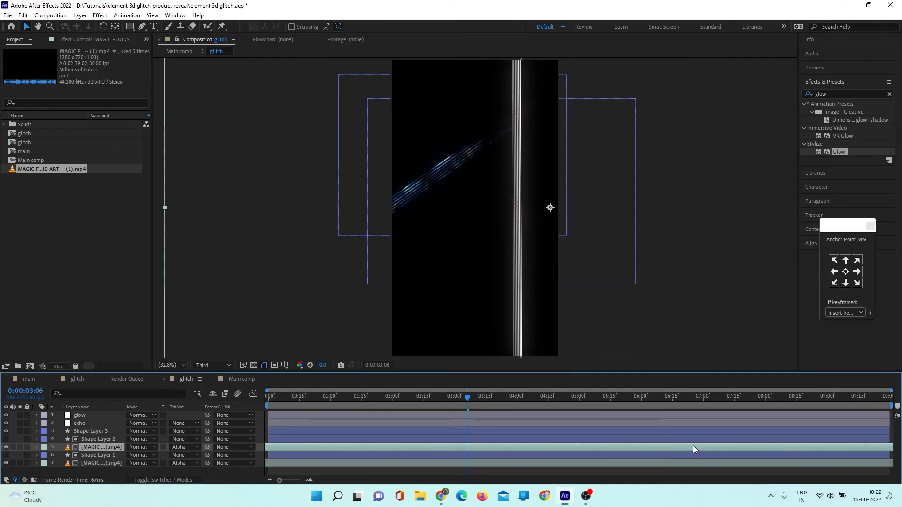
pyautogui.moveTo(556, 453); pyautogui.dragTo(479, 451)
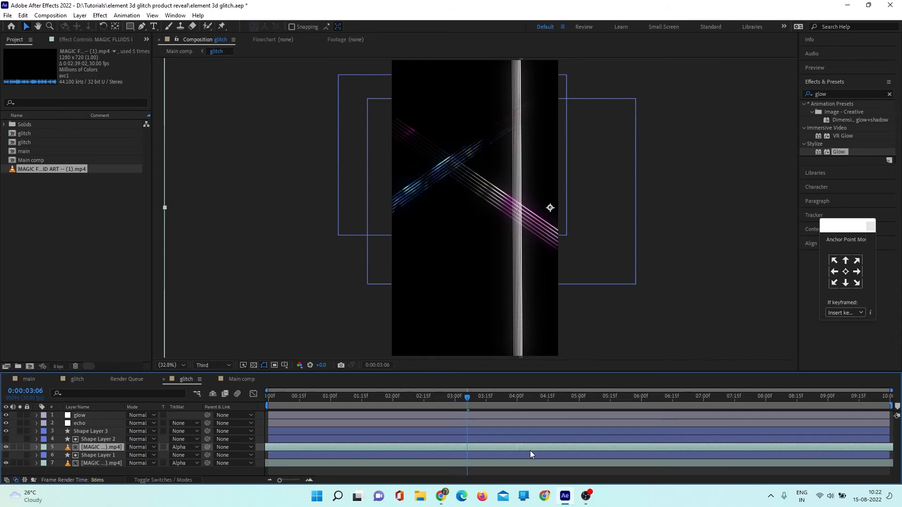
pyautogui.click(459, 398)
pyautogui.moveTo(460, 397); pyautogui.dragTo(487, 404)
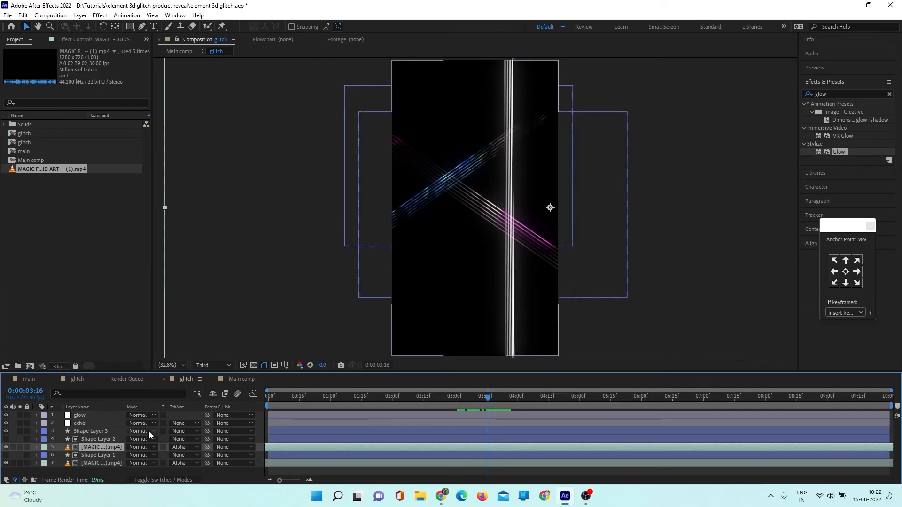
# - Duplicate the video again beneath Shape Layer 3 with that layer as alpha matte, and scrub through the lines
pyautogui.hotkey('ctrl', 'd')
pyautogui.hotkey('ctrl', ']')
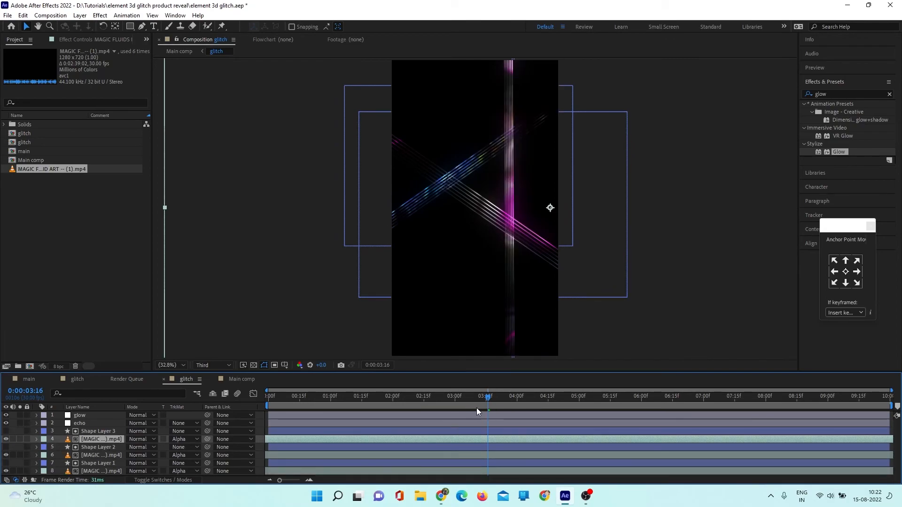
pyautogui.moveTo(463, 395); pyautogui.dragTo(542, 410)
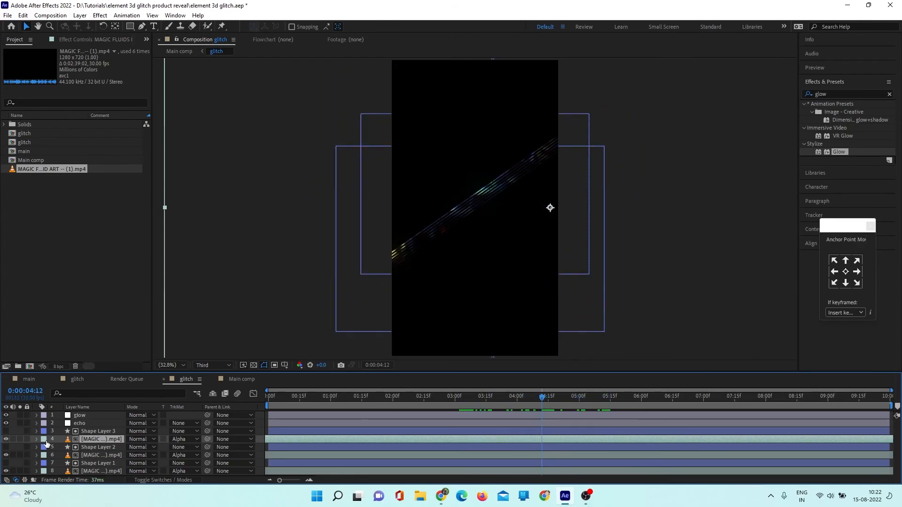
# - Add an adjustment layer at the top of Main comp and apply the Glow effect to it
pyautogui.click(242, 379)
pyautogui.rightClick(157, 448)
pyautogui.moveTo(243, 338)
pyautogui.click(303, 408)
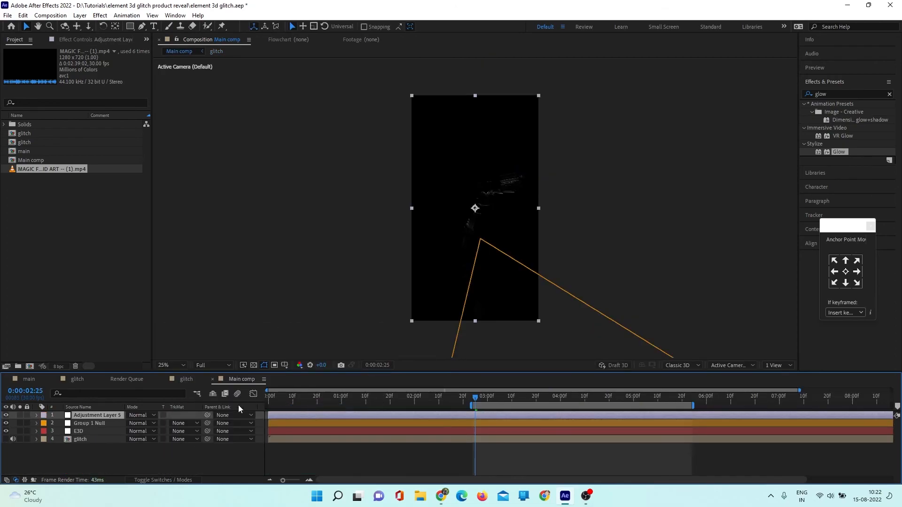
pyautogui.doubleClick(837, 152)
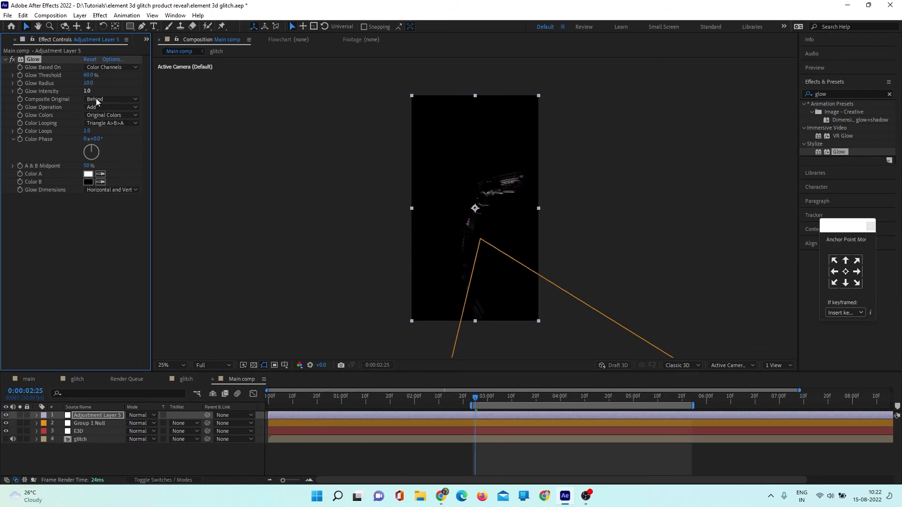
# - Preview the glowing handgun animation in Main comp with the frame fitted to the viewer
pyautogui.moveTo(475, 400); pyautogui.dragTo(457, 401)
pyautogui.press('space')
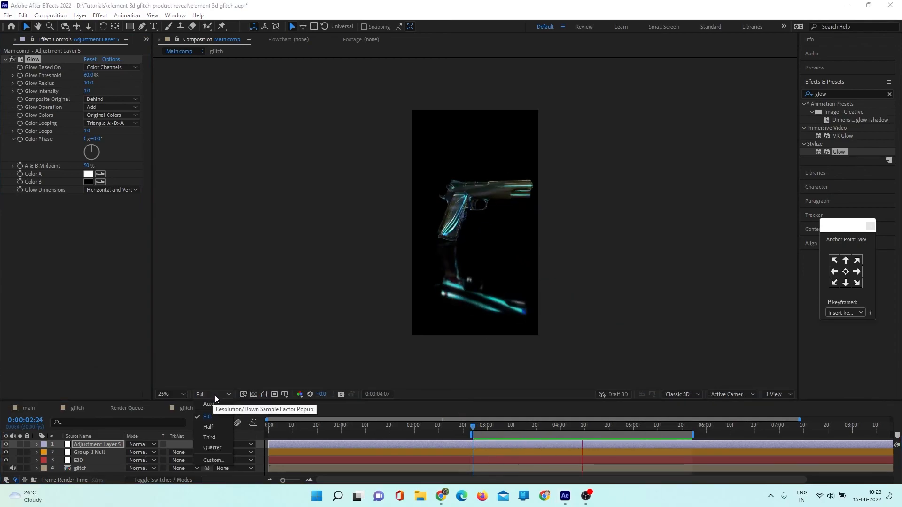
pyautogui.click(169, 394)
pyautogui.click(182, 237)
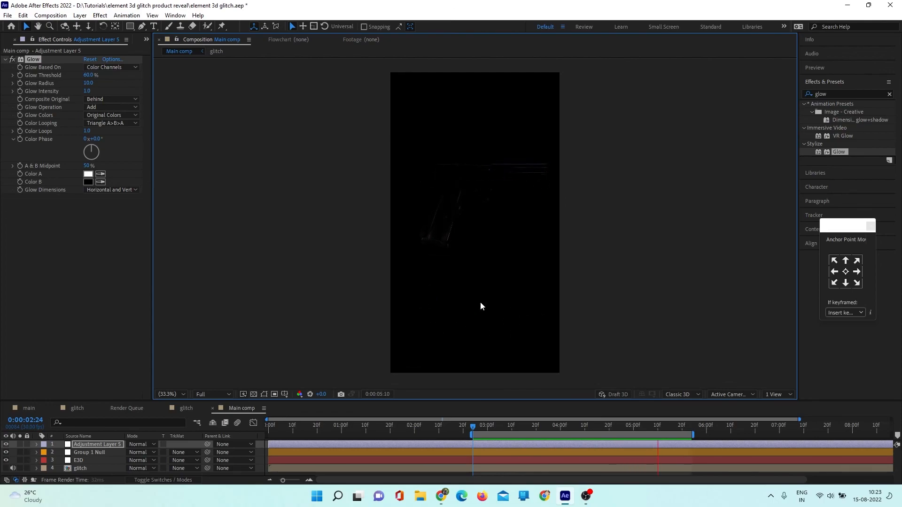
pyautogui.press('space')
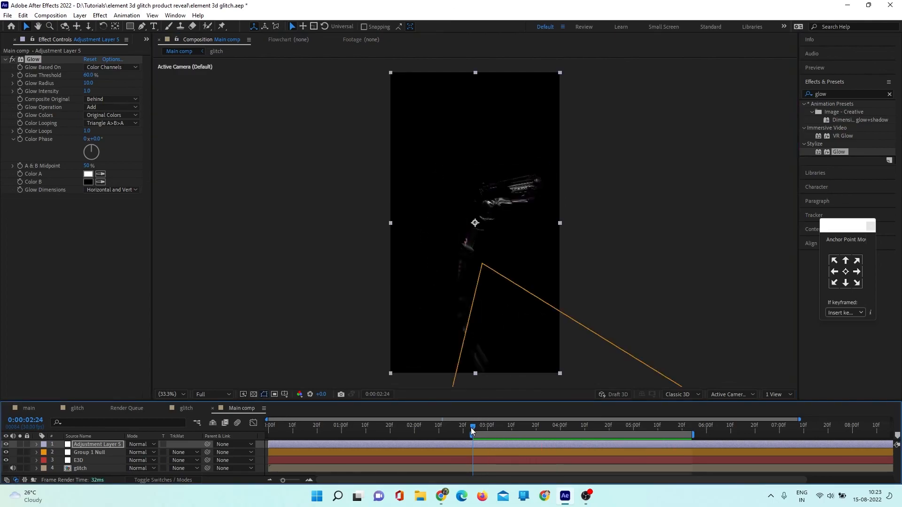
# - Scale the Group 1 Null to 3591% and preview the enlarged handgun at Quarter resolution
pyautogui.press('s')
pyautogui.click(99, 460)
pyautogui.press('s')
pyautogui.moveTo(141, 468); pyautogui.dragTo(183, 468)
pyautogui.click(475, 427)
pyautogui.click(214, 394)
pyautogui.click(206, 448)
pyautogui.press('space')
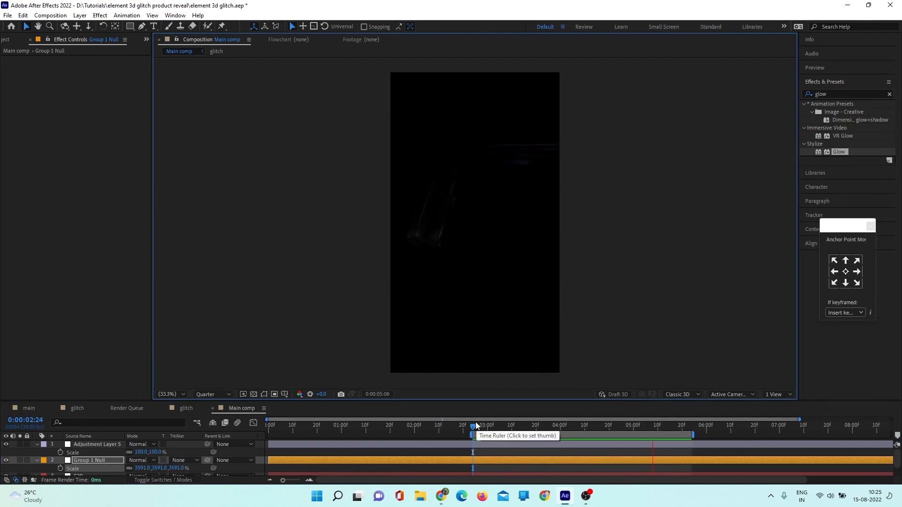
# - Set the adjustment layer's Glow Radius to 20 and Glow Intensity to 2
pyautogui.click(475, 427)
pyautogui.click(97, 444)
pyautogui.click(88, 91)
pyautogui.click(87, 83)
pyautogui.write('20')
pyautogui.press('Tab')
pyautogui.write('2')
pyautogui.press('Return')
# - Inspect the handgun's glow at 0:00:04:08 in Full resolution and 50% magnification
pyautogui.moveTo(475, 427); pyautogui.dragTo(580, 428)
pyautogui.click(33, 59)
pyautogui.click(214, 395)
pyautogui.click(207, 417)
pyautogui.scroll(2, 451, 226)
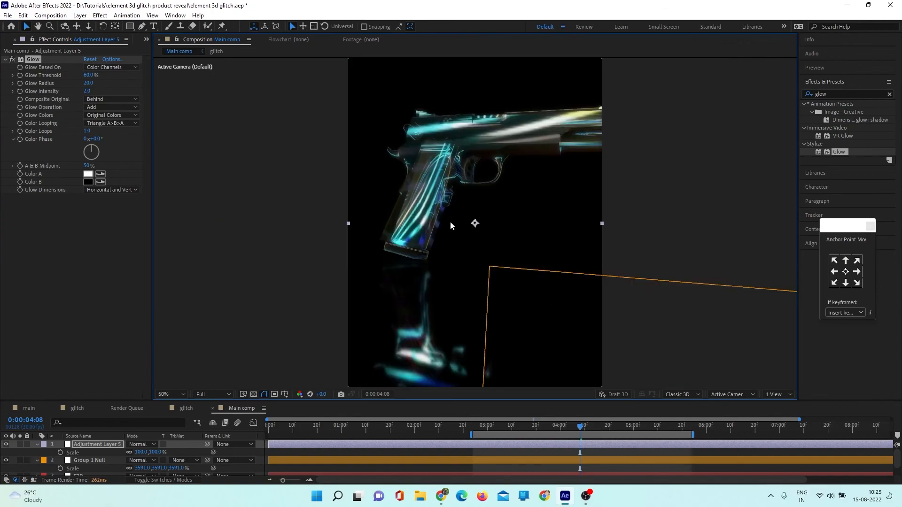